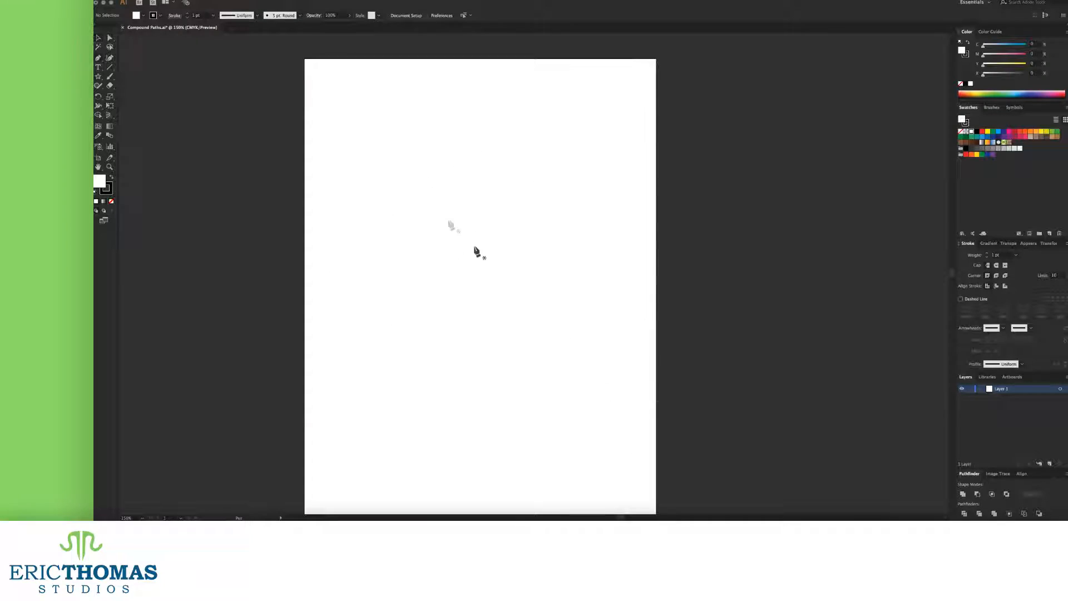
Step: Draw a closed, tapering S-shaped swoosh in the artboard's upper-left area with the Pen tool
drag(350, 153, 386, 118)
drag(451, 142, 455, 171)
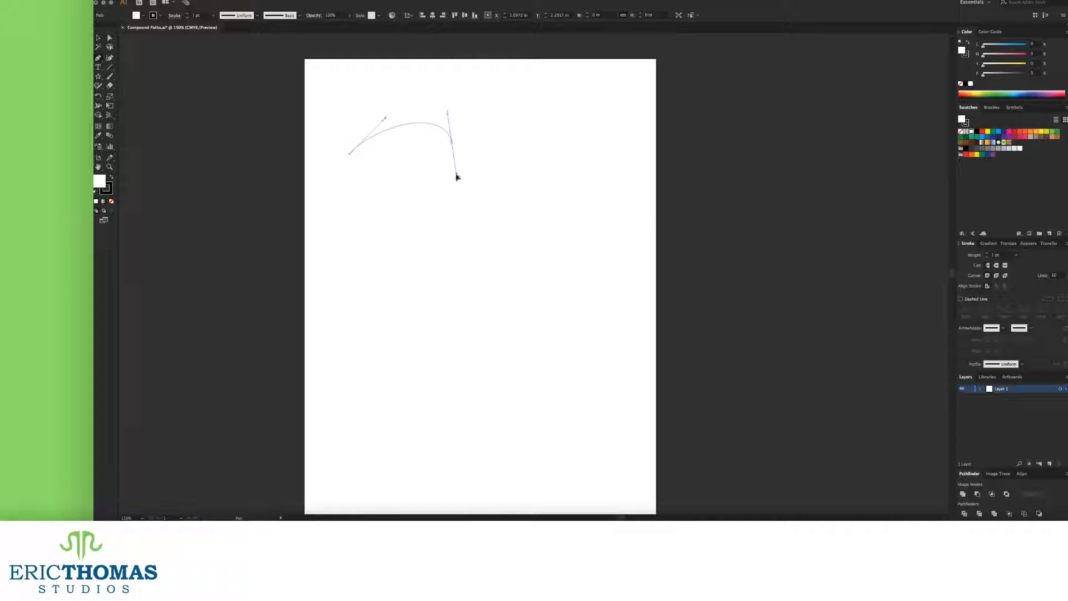
click(451, 143)
drag(375, 173, 377, 217)
drag(460, 222, 478, 256)
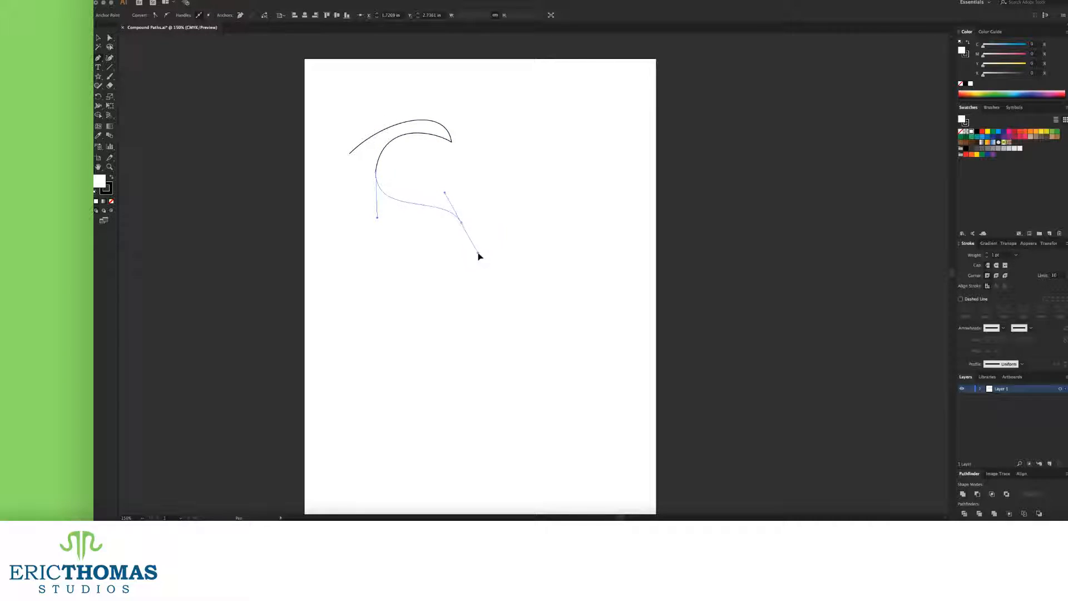
drag(490, 306, 458, 406)
drag(479, 253, 520, 255)
drag(489, 307, 494, 277)
drag(452, 233, 408, 228)
drag(349, 154, 385, 118)
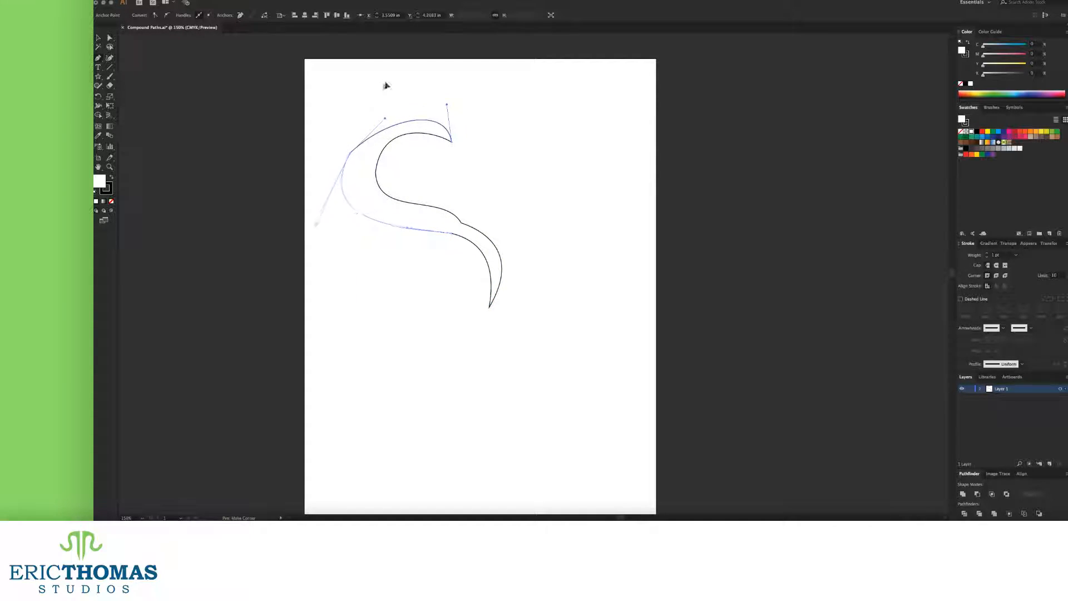
Step: Smooth the swoosh's lower-right curve by adjusting the direction handles of its outer anchor and pointed tip
key(a)
drag(462, 223, 430, 195)
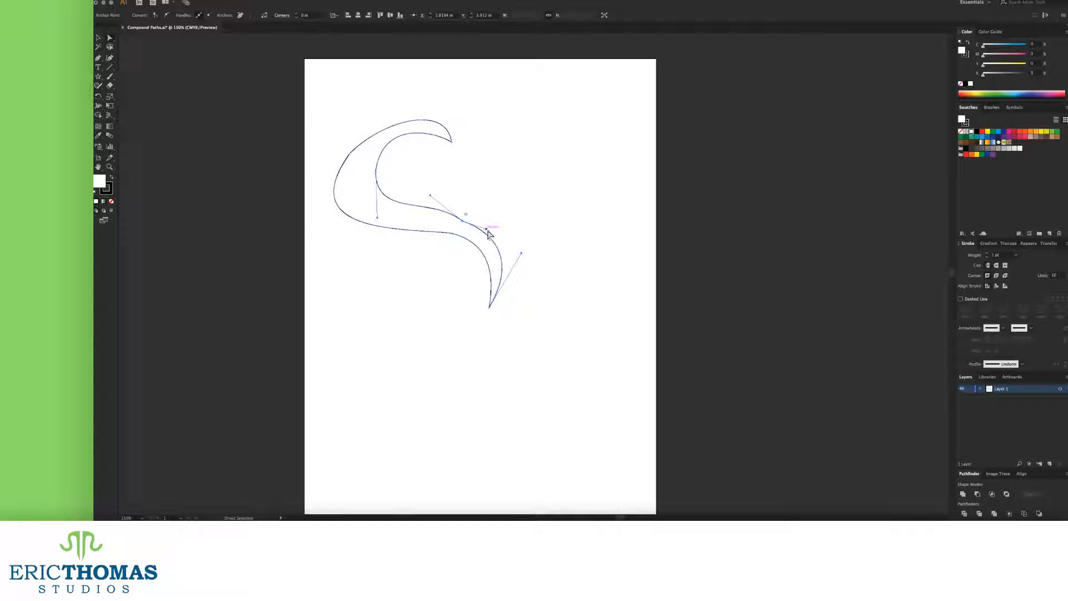
click(520, 259)
click(489, 307)
drag(522, 256, 516, 272)
drag(486, 232, 500, 251)
click(426, 305)
Step: Draw a second closed, curled swoosh overlapping the first with the Pen tool and select it
key(p)
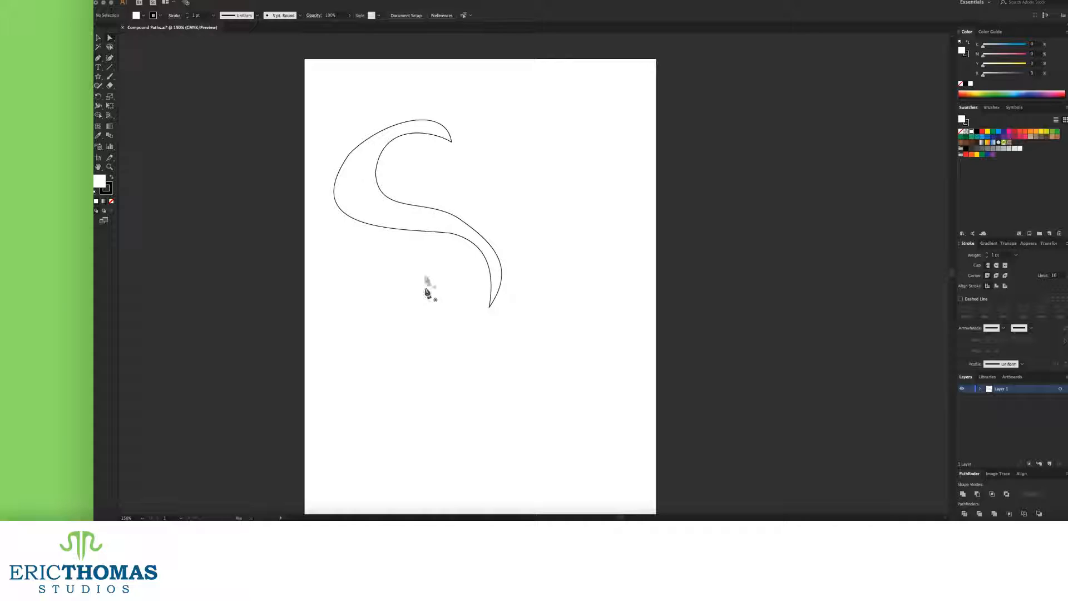
drag(456, 166, 480, 160)
drag(379, 258, 383, 309)
drag(448, 302, 495, 258)
drag(432, 281, 403, 290)
drag(429, 202, 418, 169)
click(497, 224)
key(v)
click(534, 196)
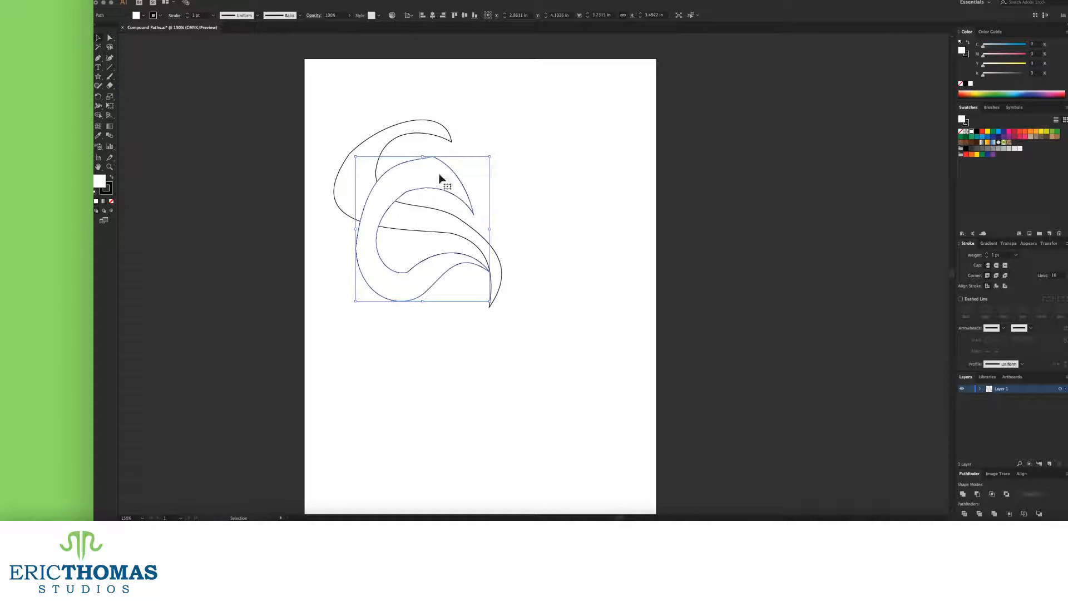
Step: Draw a large circle with the Ellipse tool and arrange smaller circles overlapping its upper, lower-left and lower-right edges
key(l)
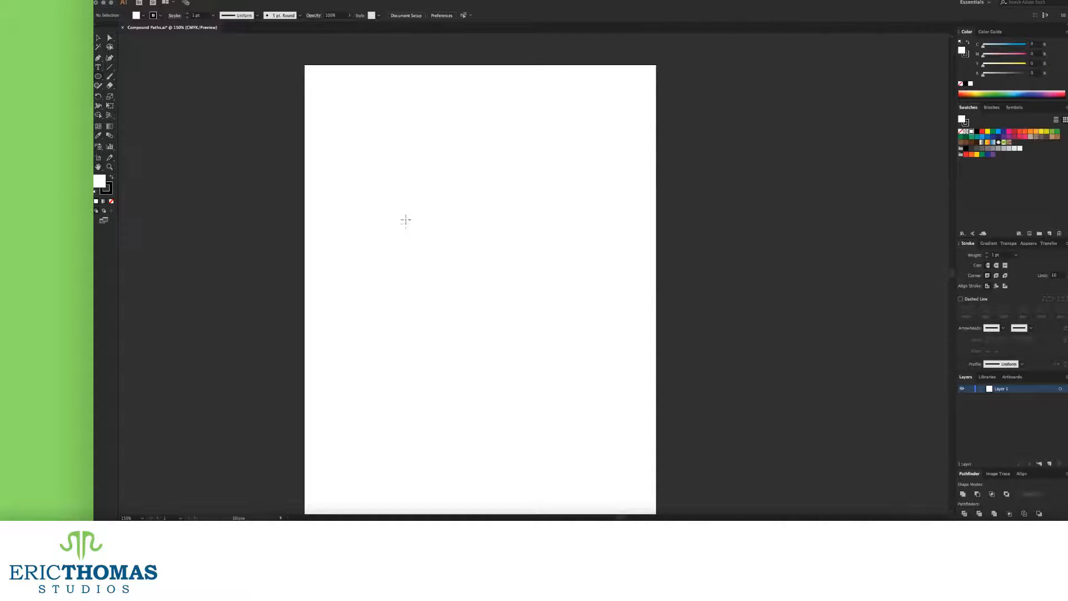
drag(481, 269, 603, 391)
drag(629, 426, 483, 279)
key(v)
mouse_move(598, 376)
mouse_down()
mouse_move(534, 181)
mouse_move(523, 191)
mouse_up()
drag(591, 312, 622, 346)
drag(652, 410, 635, 395)
Step: Place a circle in the middle of the large circle and add a smaller concentric copy in front of it
drag(608, 351, 512, 277)
drag(541, 343, 522, 323)
key(super+z)
key(super+c)
key(super+f)
Step: Unite the smaller overlapping circles, subtract them from the large circle with Minus Front, and swap the result's fill and stroke
click(531, 313)
shift+click(557, 331)
shift+click(409, 318)
shift+click(434, 194)
shift+click(401, 221)
click(977, 495)
key(super+z)
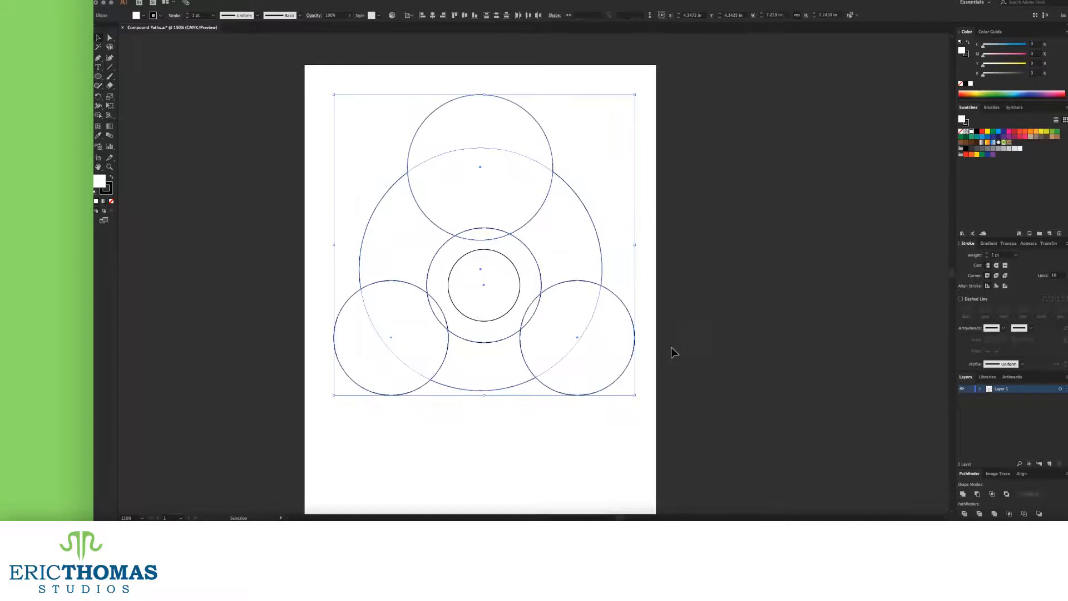
shift+click(596, 264)
click(963, 494)
shift+click(596, 264)
click(977, 494)
key(shift+x)
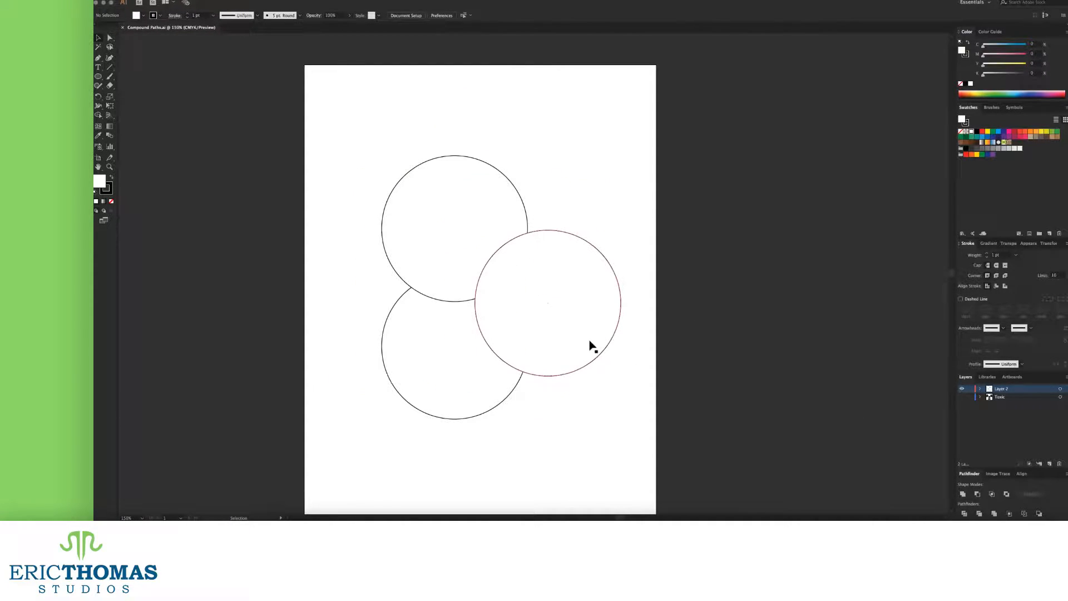
Step: Make a compound path from the three overlapping circles
click(590, 342)
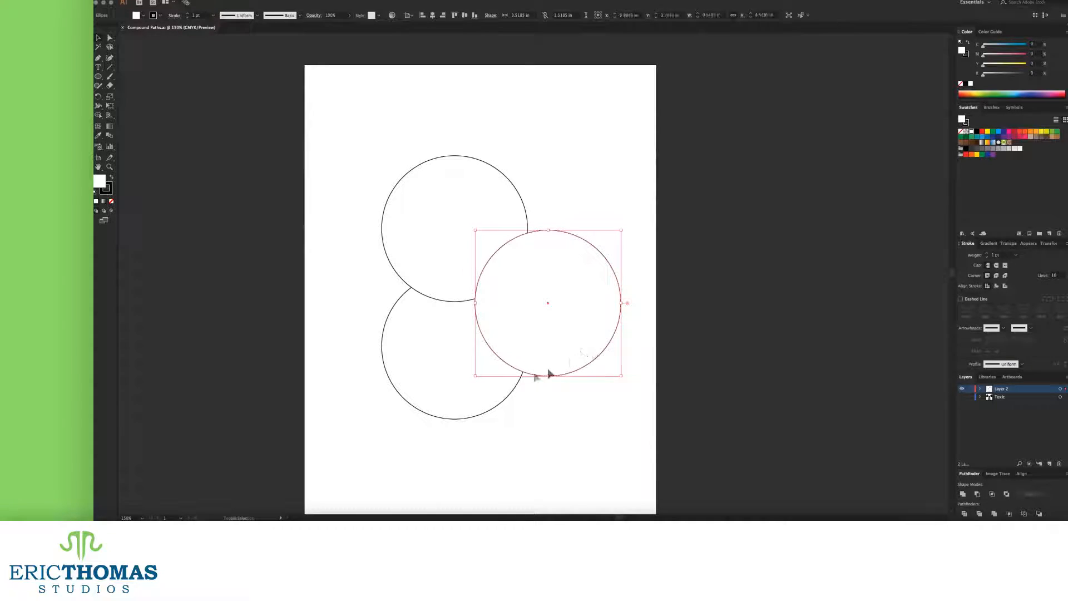
shift+click(453, 388)
shift+click(433, 249)
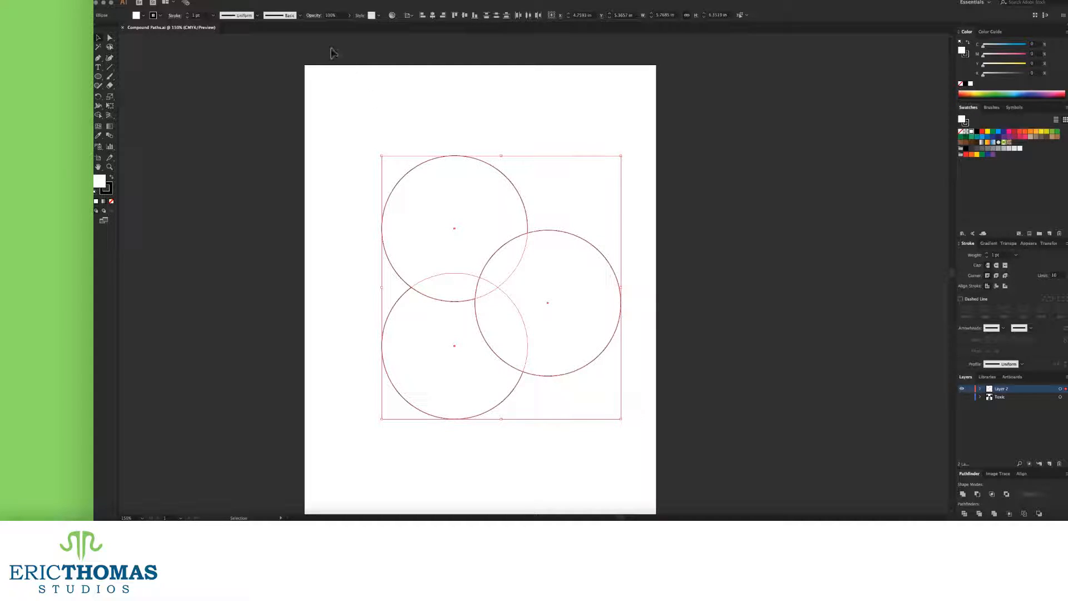
click(204, 1)
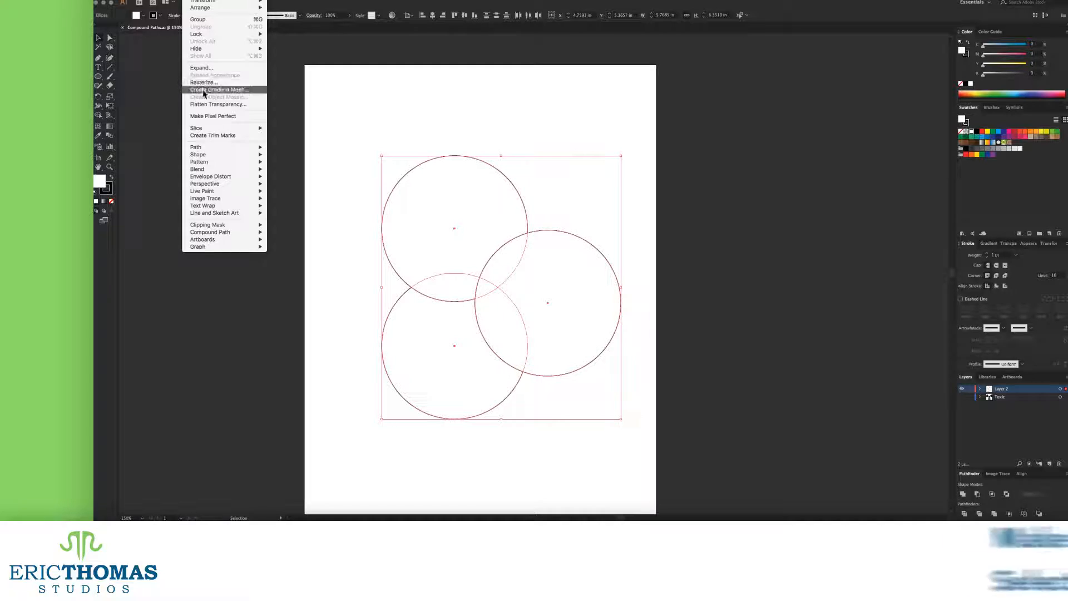
mouse_move(206, 232)
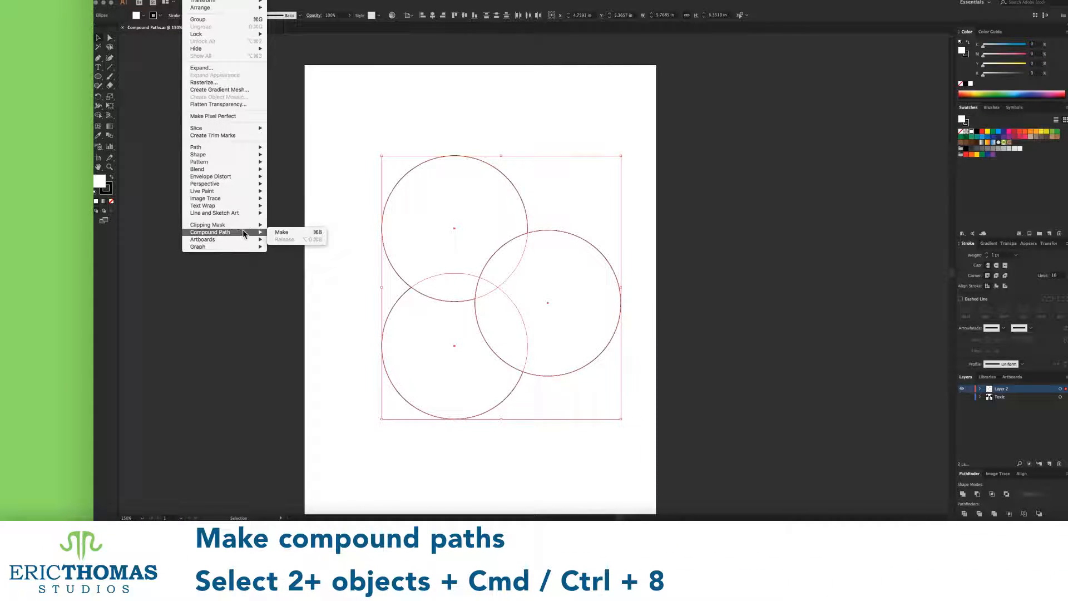
click(284, 232)
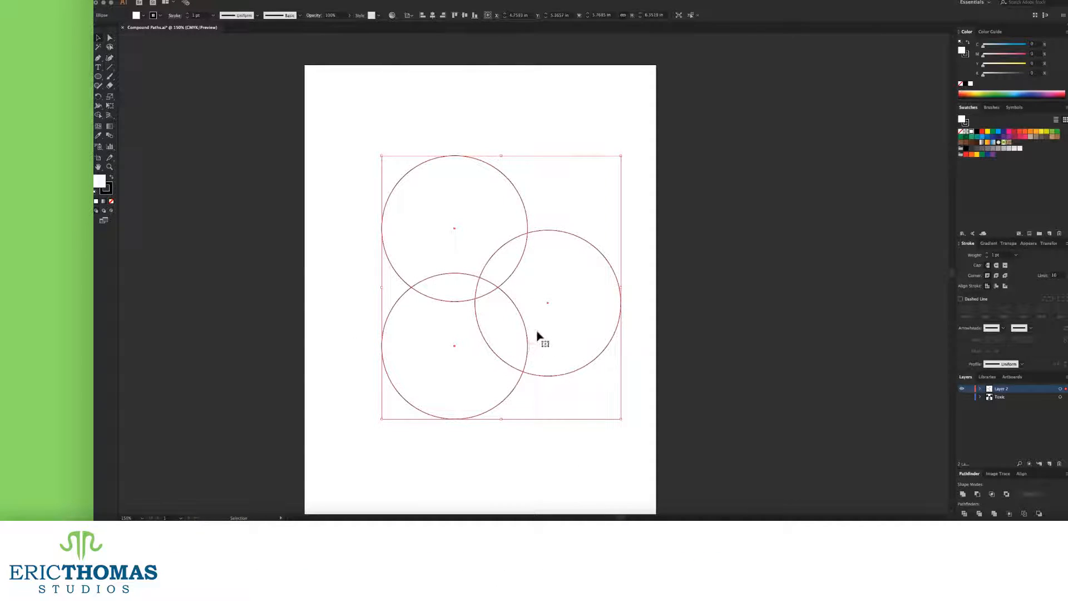
Step: Shift the compound path slightly up and to the left, and preview it with its fill and stroke swapped
drag(526, 328, 546, 382)
drag(546, 383, 477, 275)
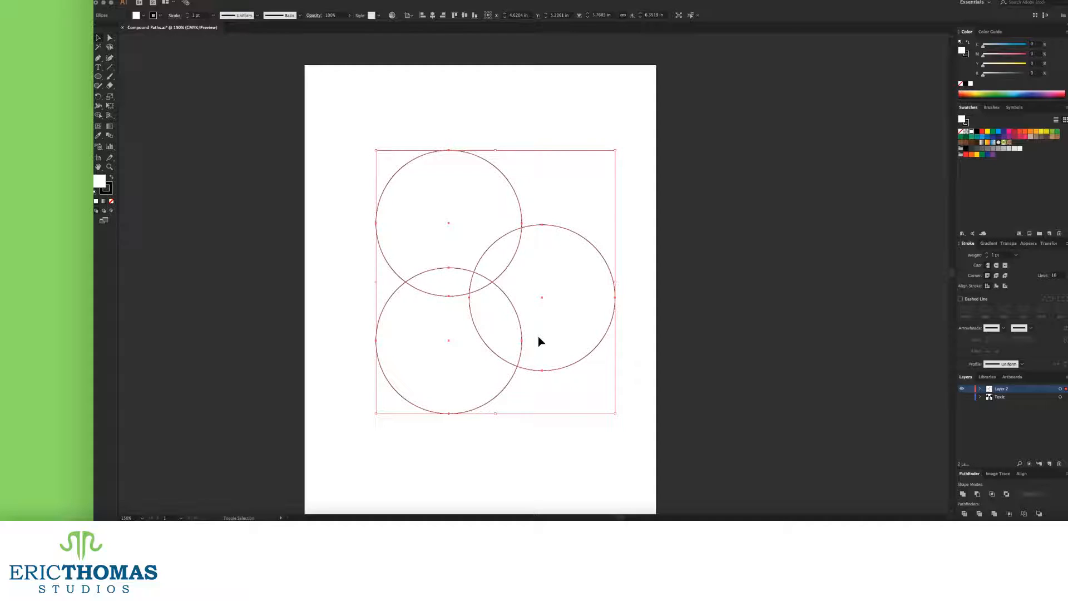
key(shift+x)
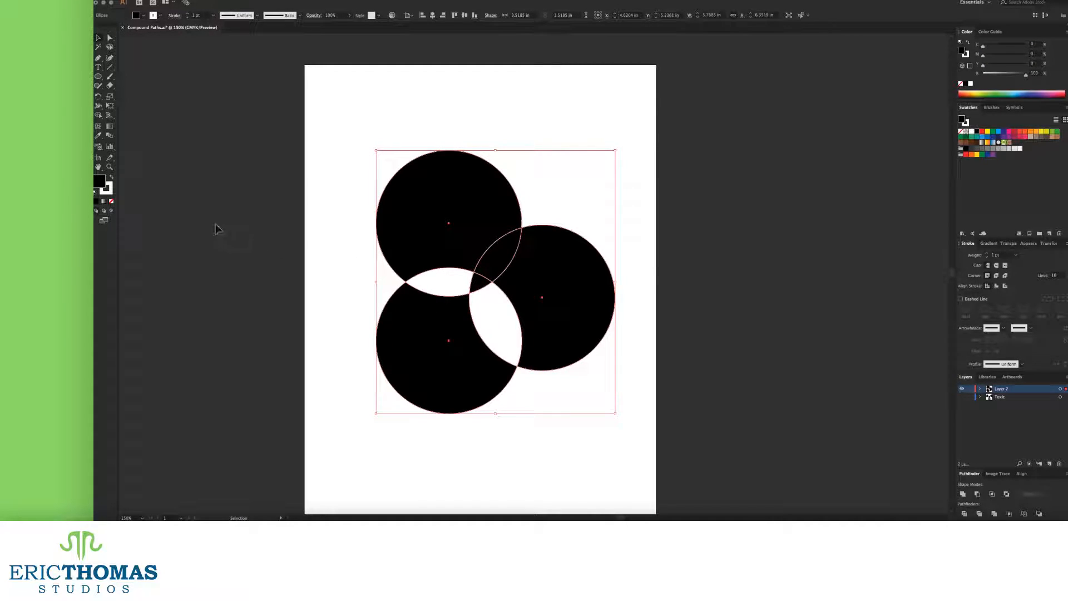
click(111, 179)
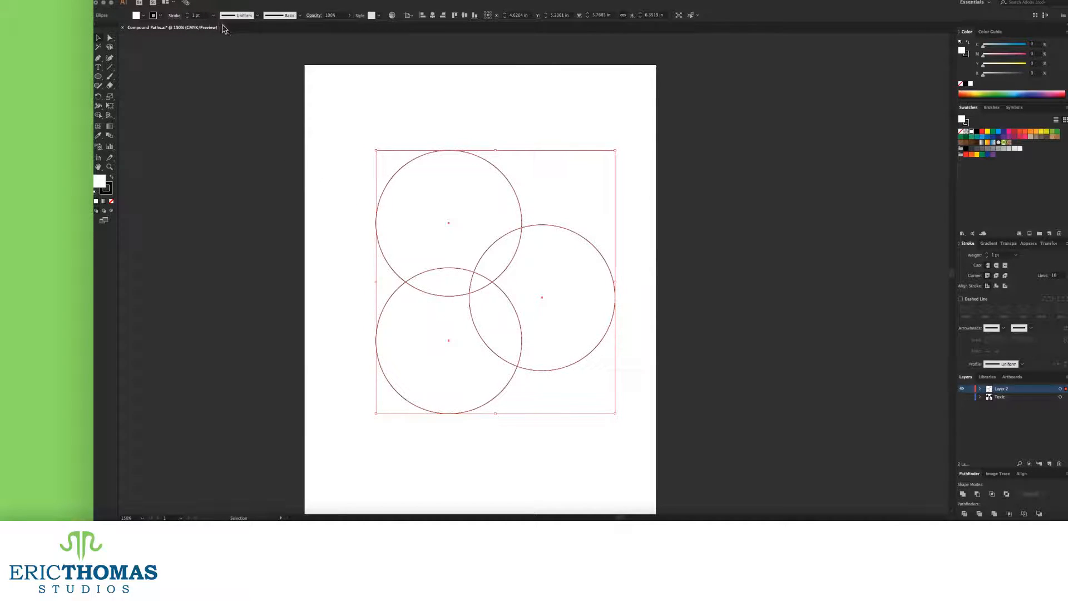
Step: Release the compound path back into three separate circles
click(194, 0)
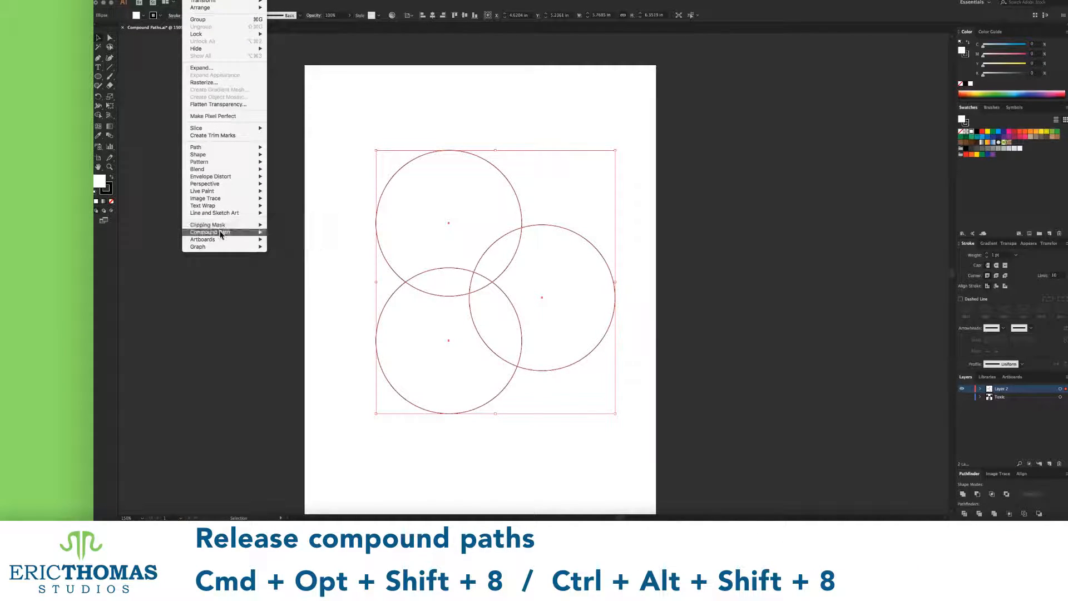
mouse_move(221, 234)
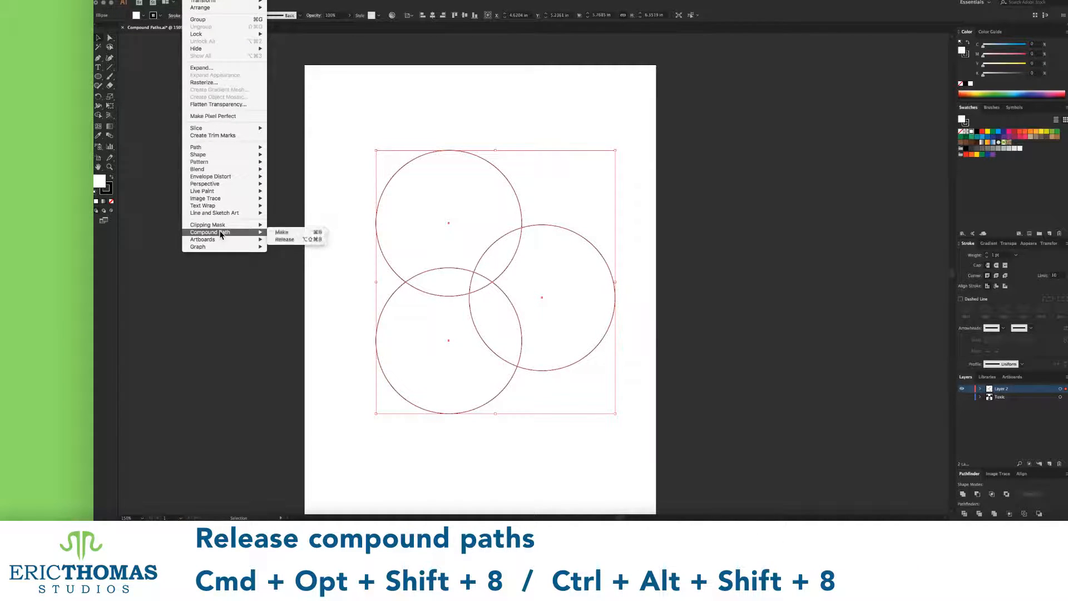
click(305, 239)
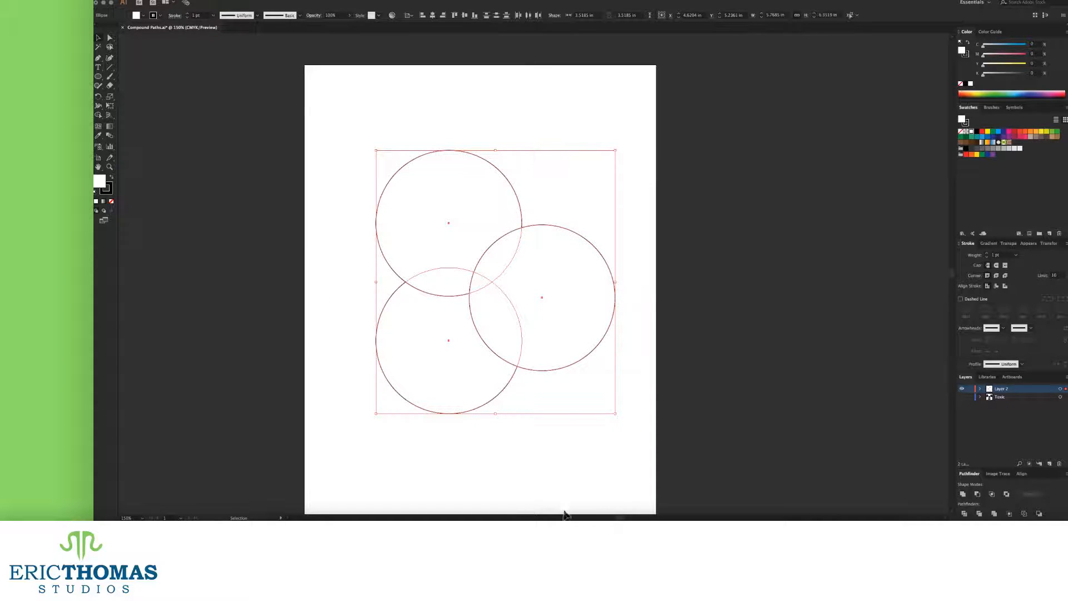
Step: Try uniting the three circles with Pathfinder's Unite, preview the shape with fill and stroke swapped, and undo the union
click(302, 1)
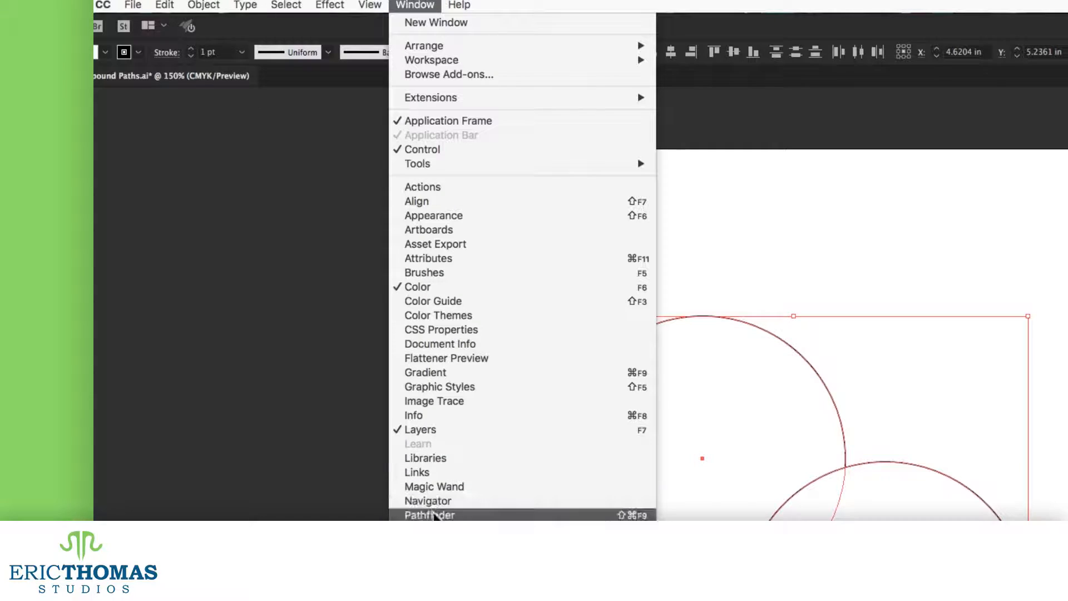
click(430, 515)
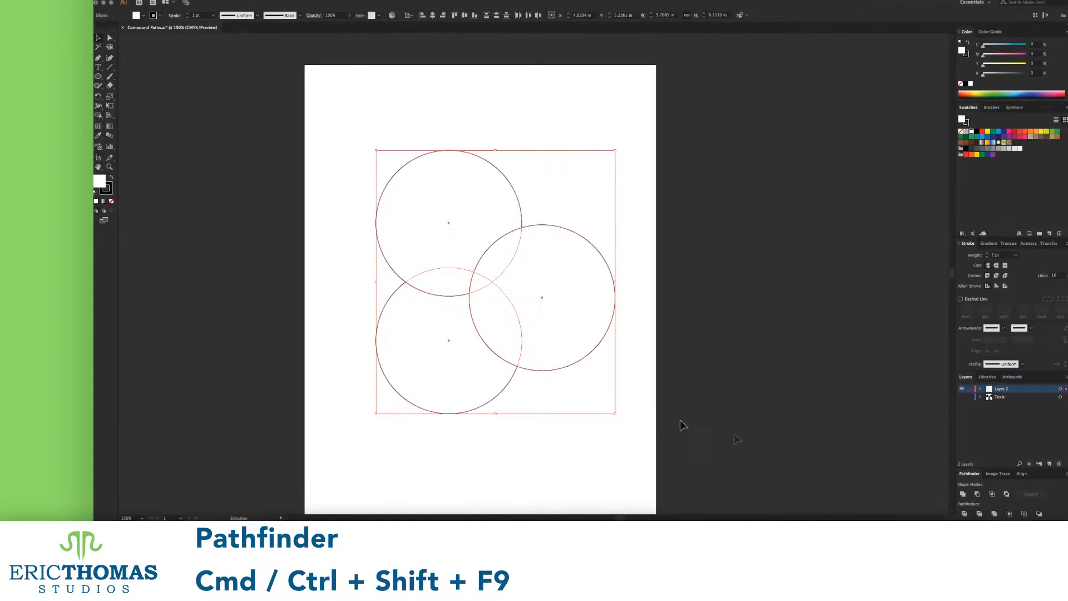
click(965, 495)
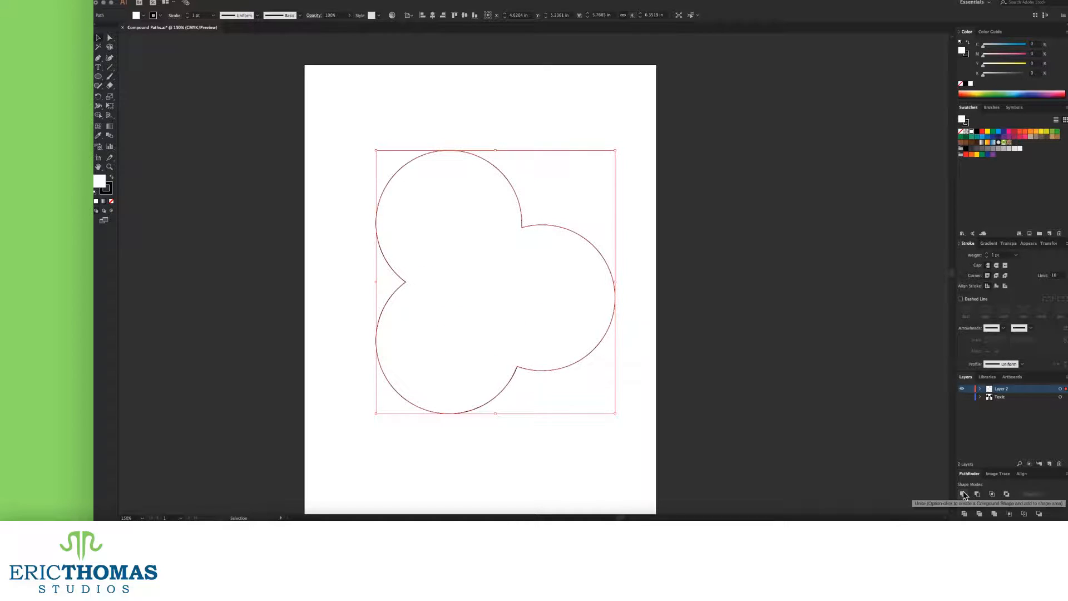
key(shift+x)
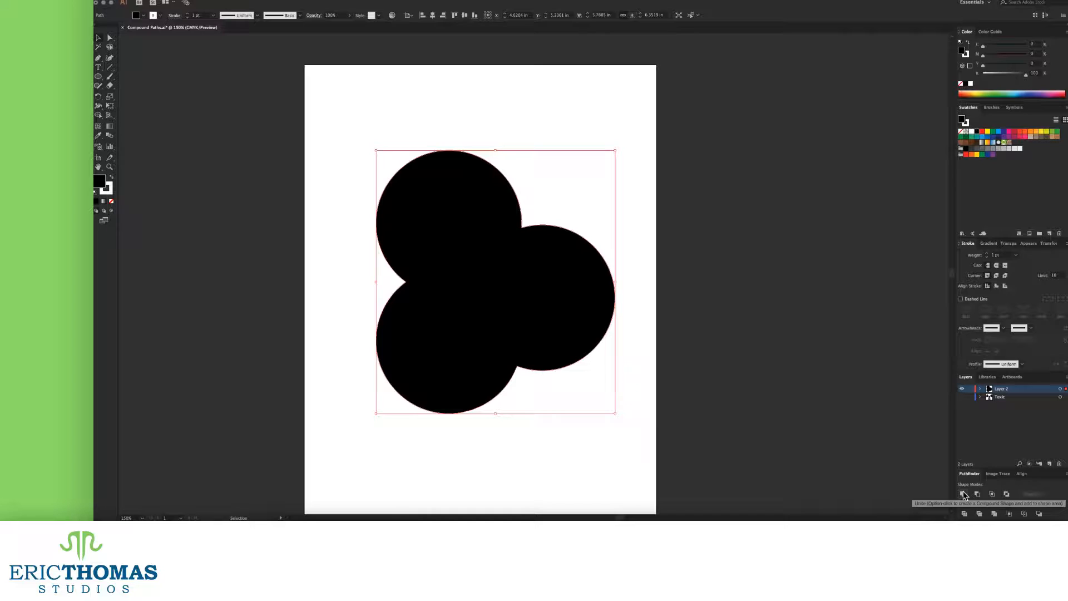
key(shift+x)
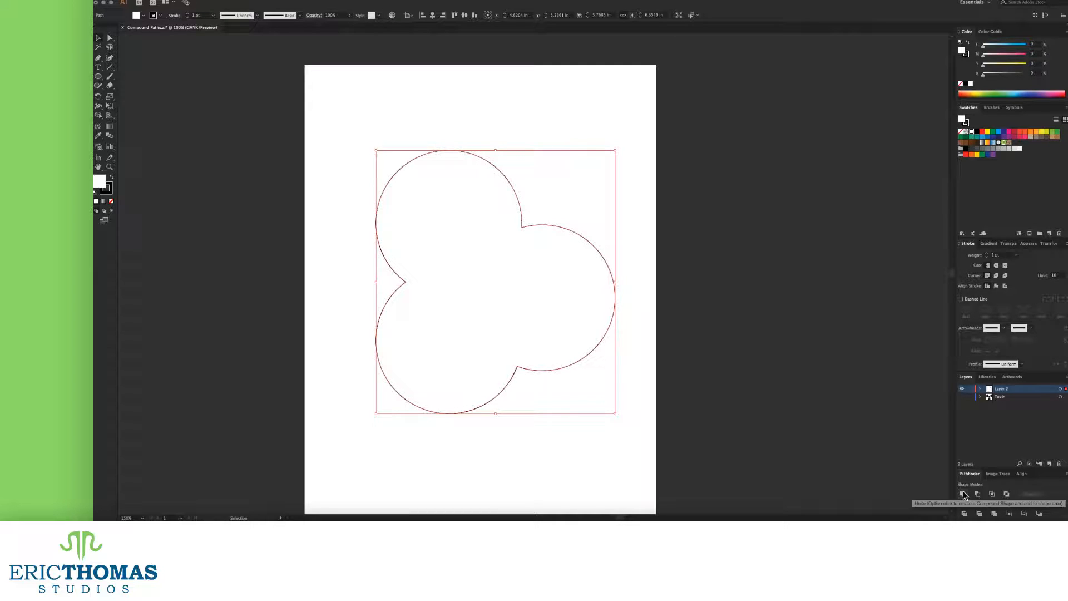
click(963, 494)
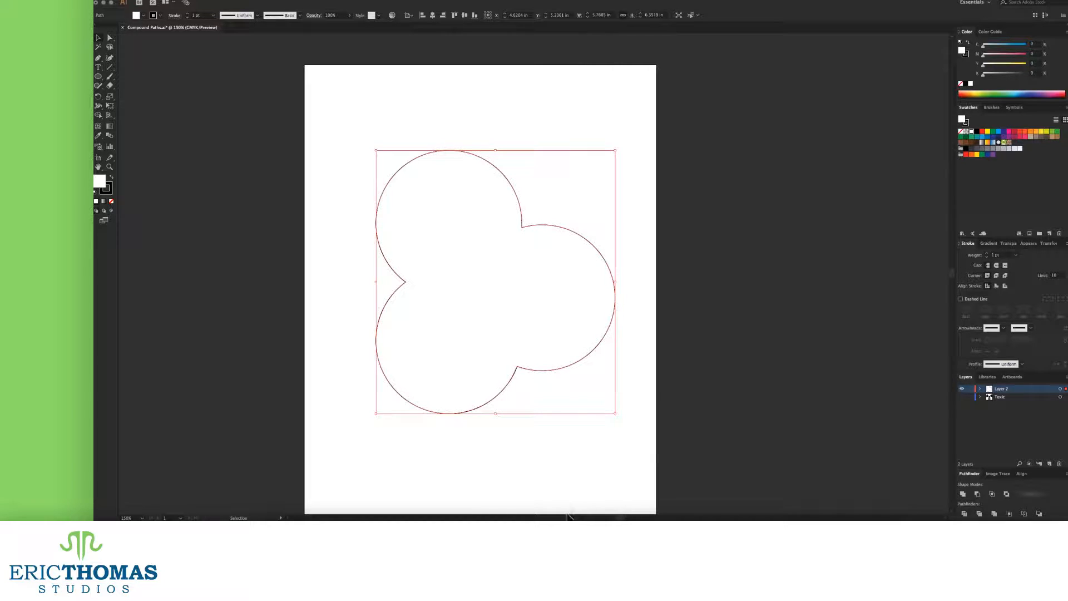
key(ctrl+z)
Step: Try Pathfinder's Minus Front on the three circles in different stacking orders, undoing each subtraction
click(979, 495)
key(ctrl+z)
click(523, 409)
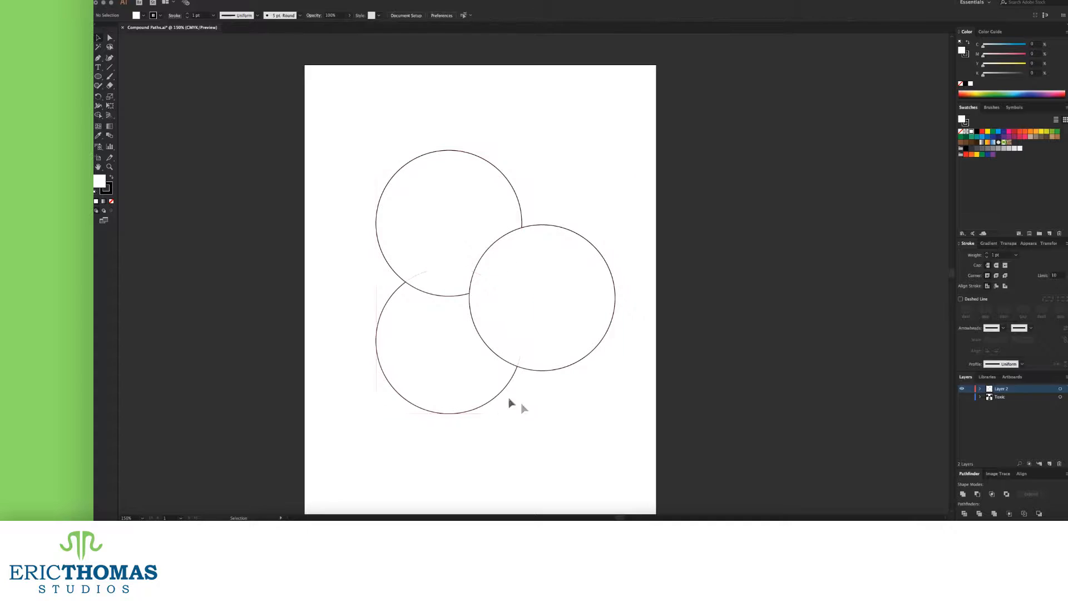
click(495, 390)
shift+click(546, 355)
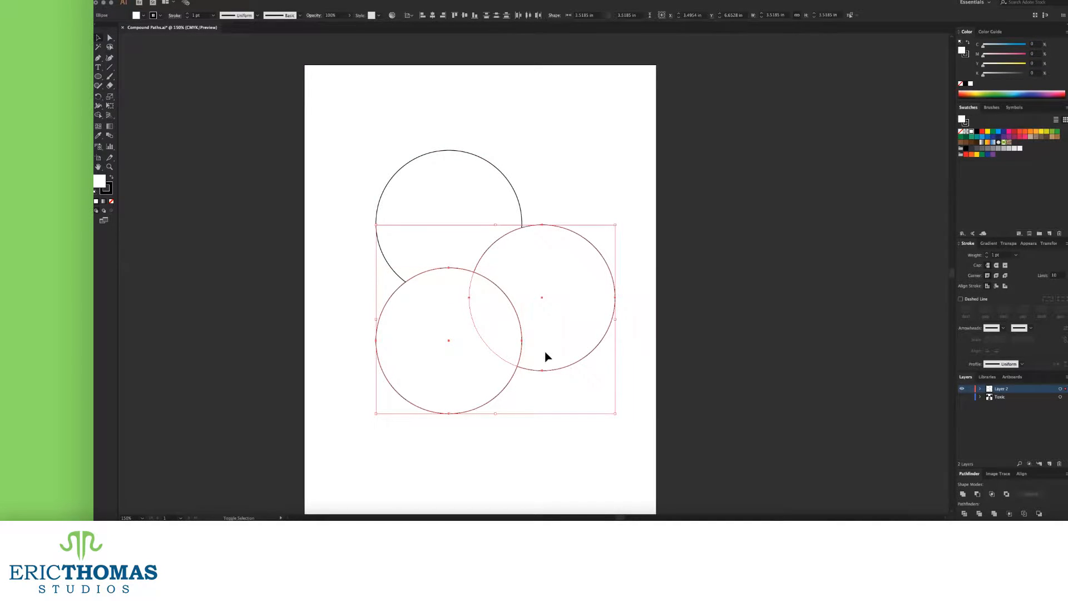
shift+click(448, 205)
click(978, 494)
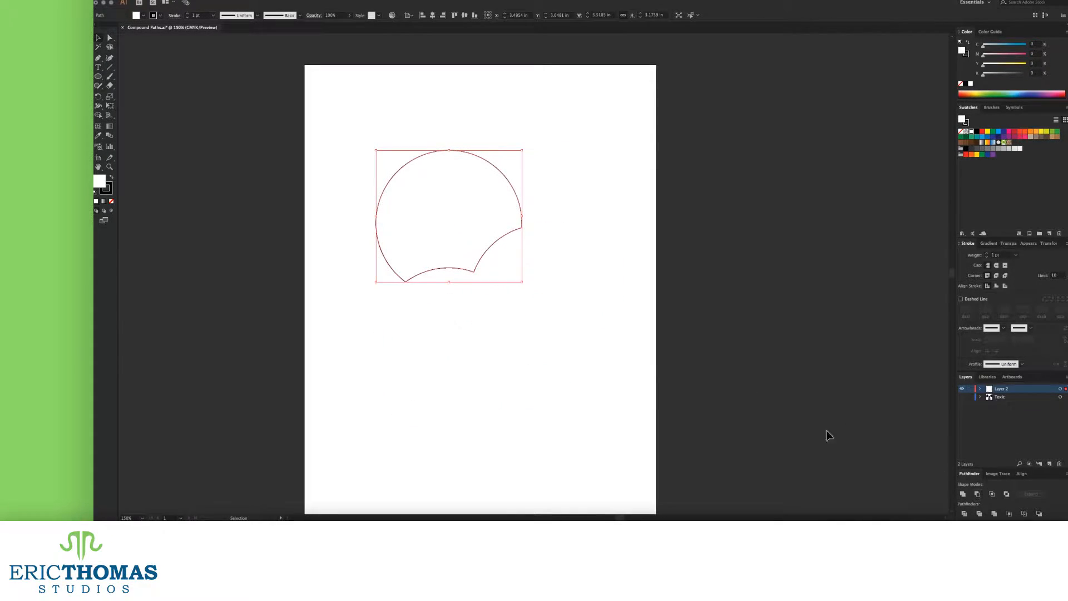
key(super+z)
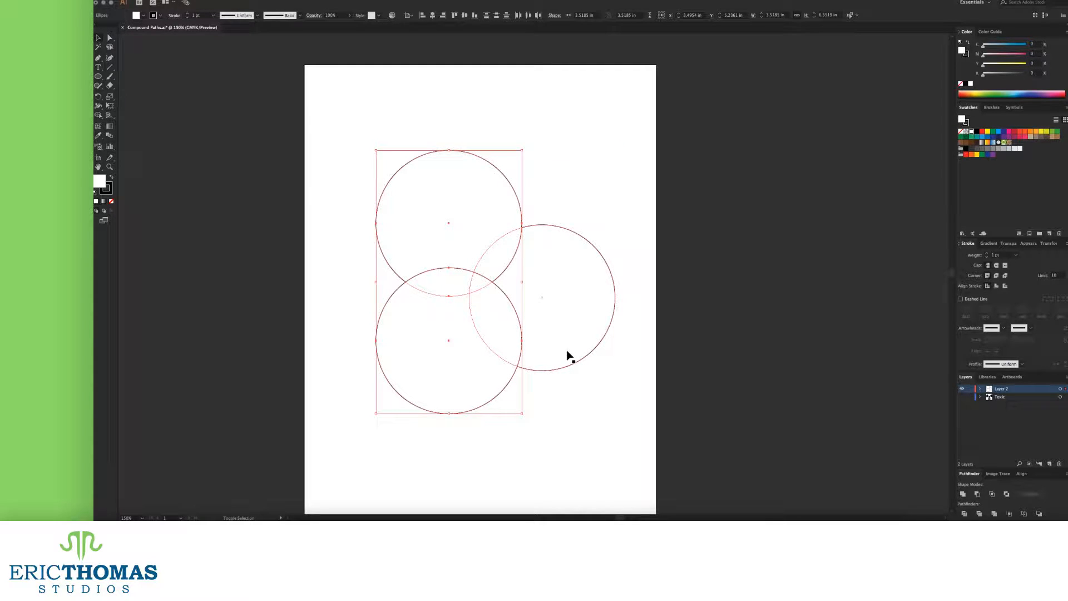
click(976, 494)
key(super+z)
Step: Expand the circles' layer, bring the right-hand circle to the front, and try Minus Front on all three circles
click(981, 389)
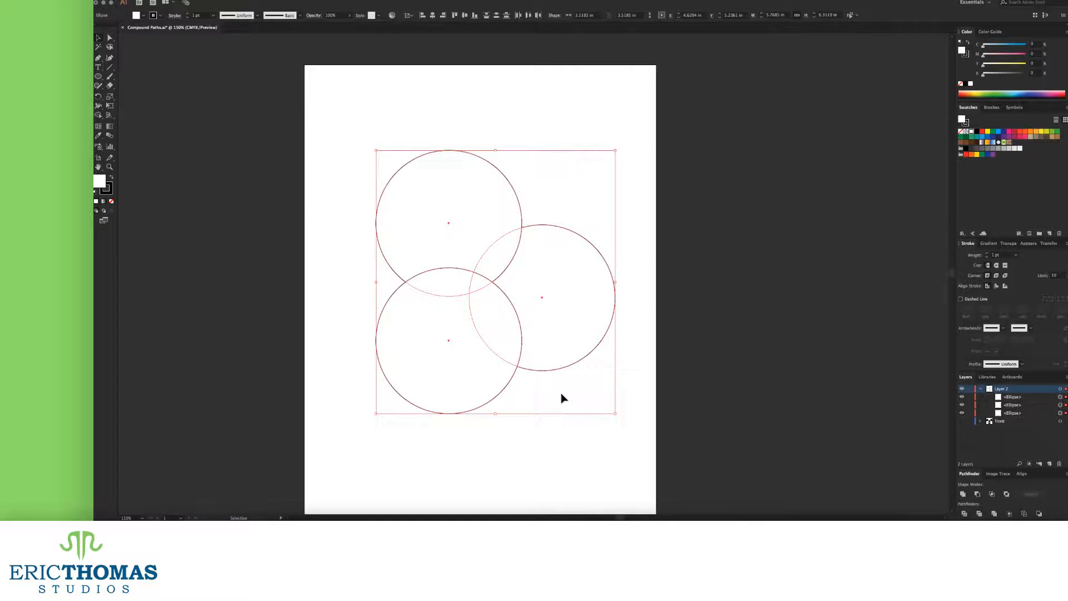
click(523, 395)
click(542, 369)
key(shift+super+bracketright)
shift+click(508, 374)
shift+click(440, 258)
click(975, 497)
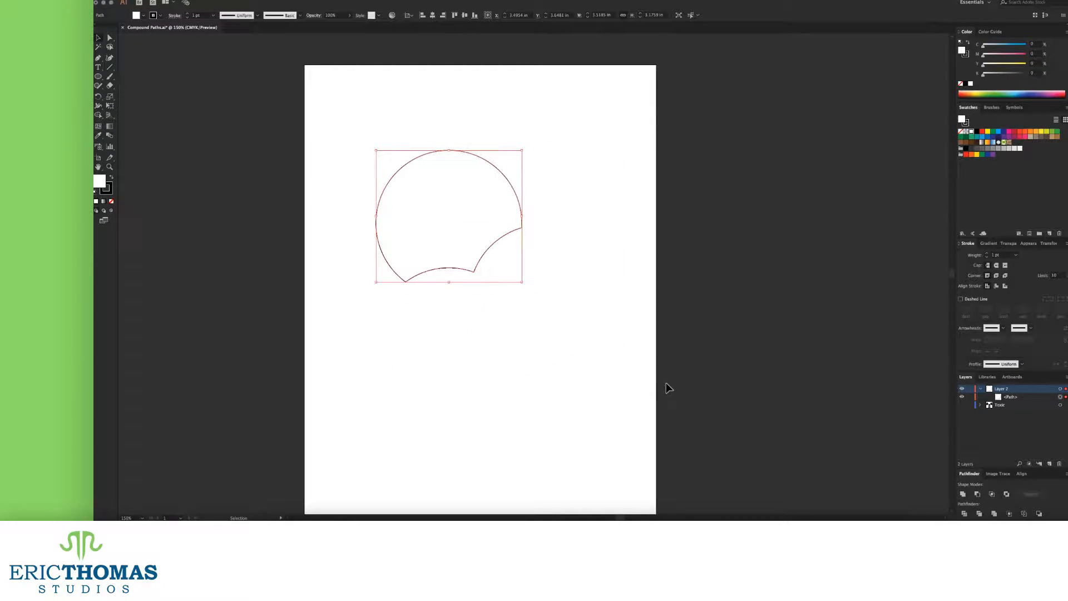
key(super+z)
Step: Try Pathfinder's Intersect on all three circles and undo it
click(576, 456)
key(super+a)
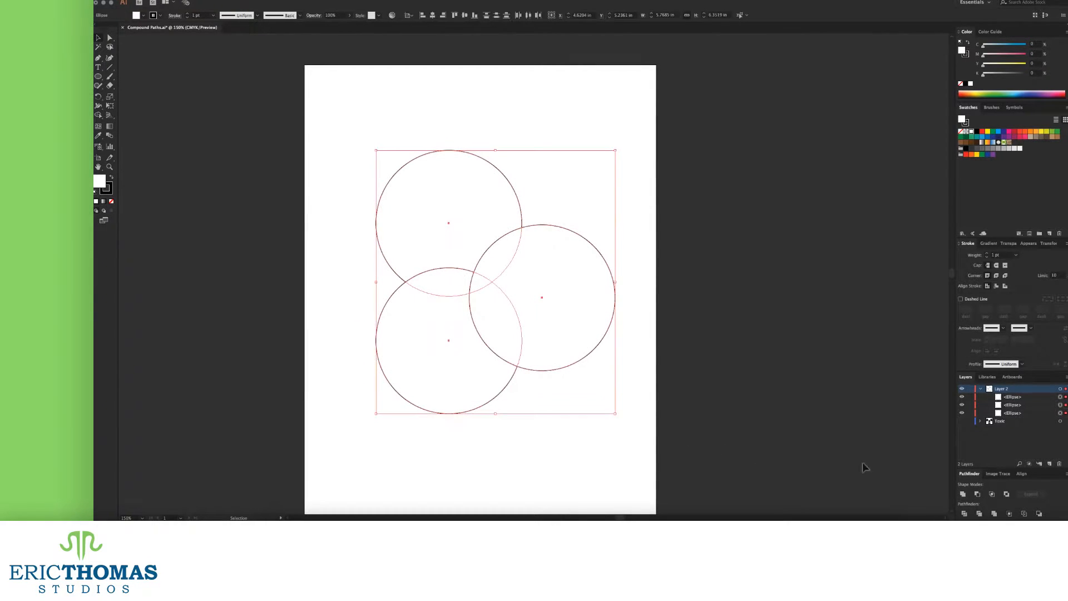
click(993, 495)
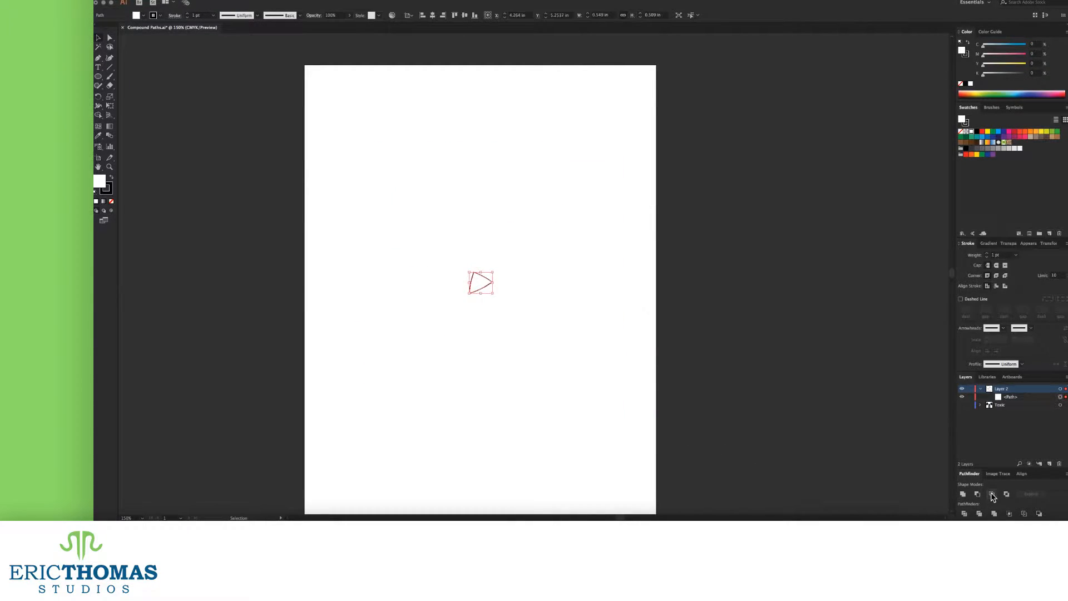
key(super+z)
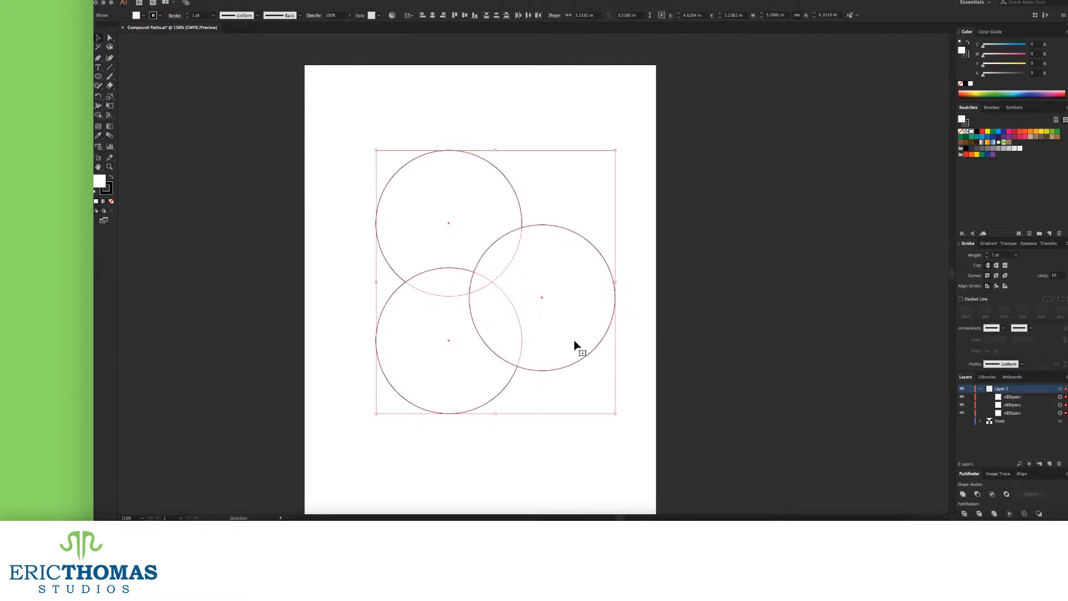
Step: Try Pathfinder's Intersect on all three circles with the right-hand circle moved further over the others, and undo both changes
click(594, 388)
drag(592, 306, 545, 302)
drag(328, 187, 554, 356)
click(994, 496)
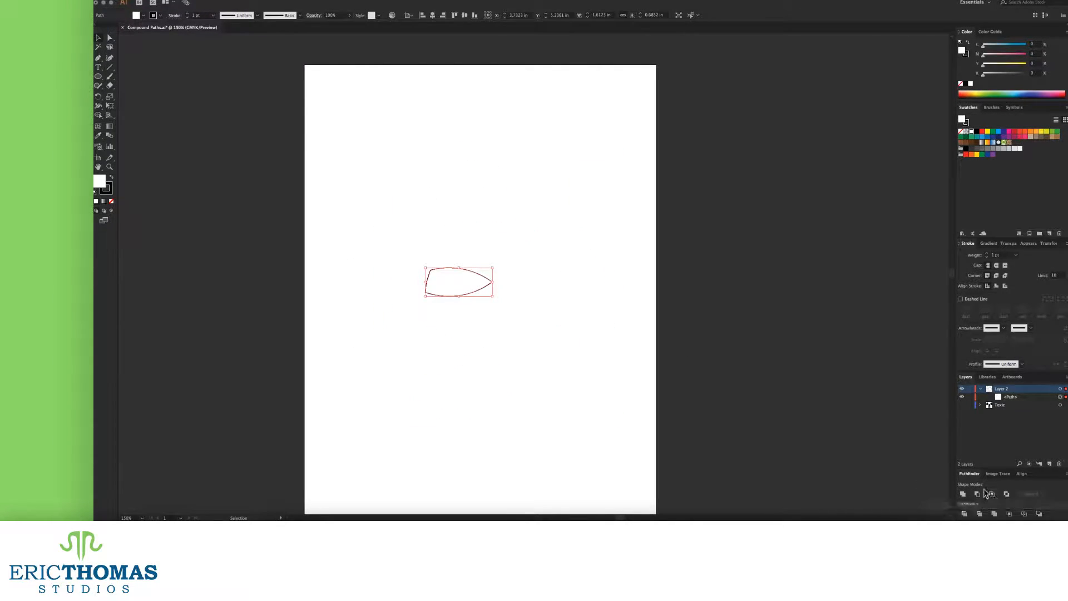
key(super+z)
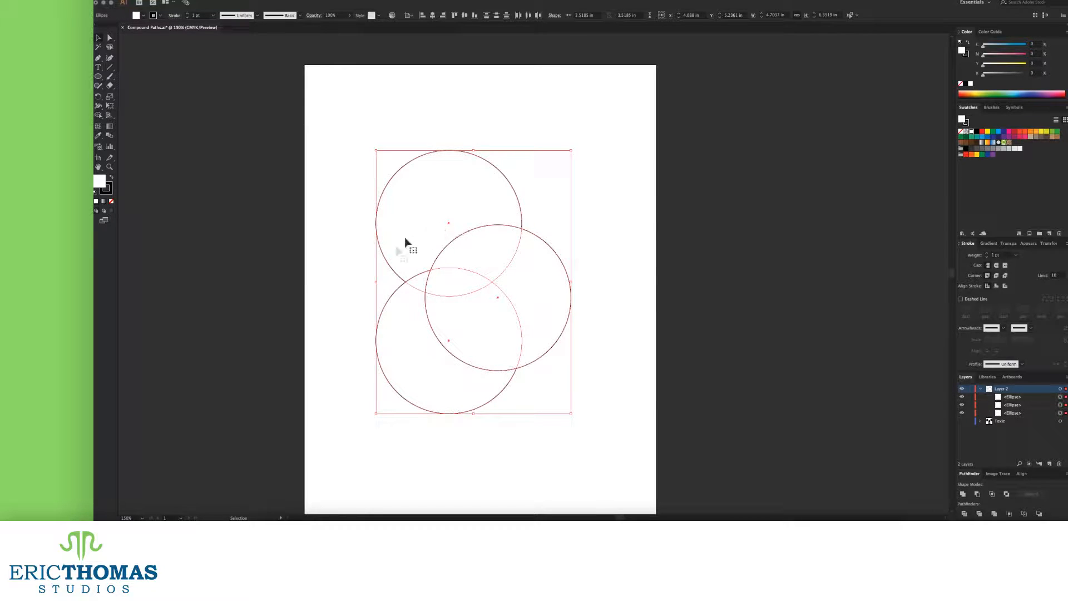
key(super+z)
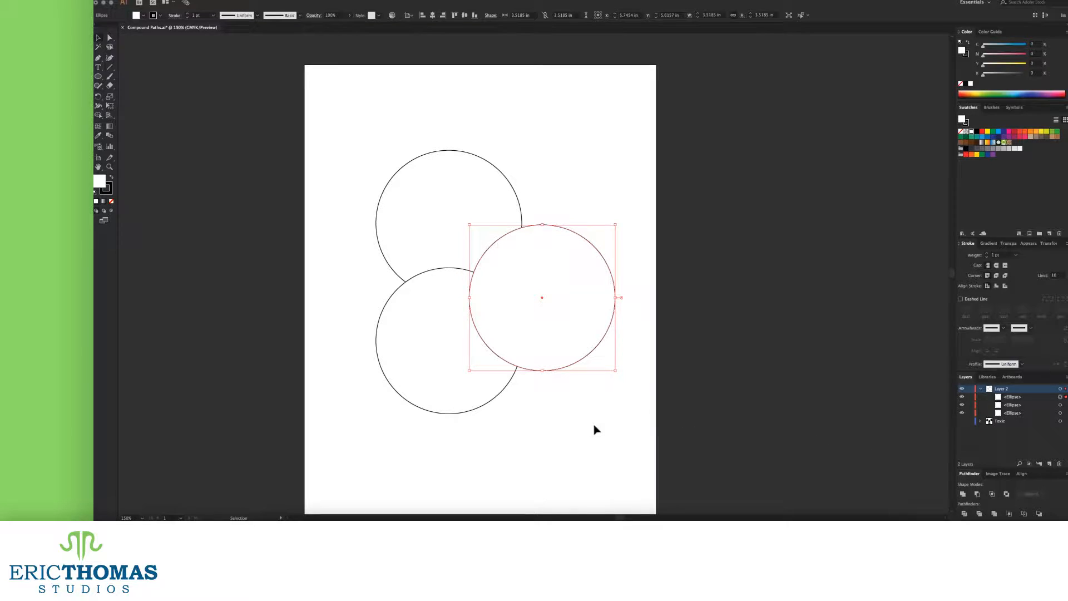
Step: Try Pathfinder's Exclude on all three circles, preview the shape with fill and stroke swapped, and undo both changes
drag(595, 430, 465, 223)
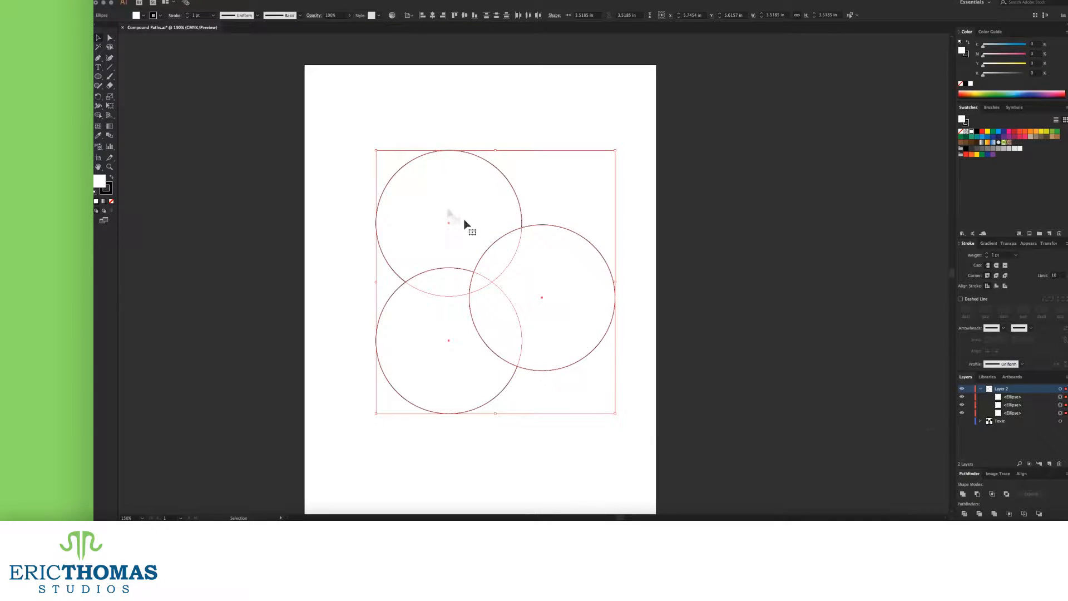
click(1007, 495)
key(shift+x)
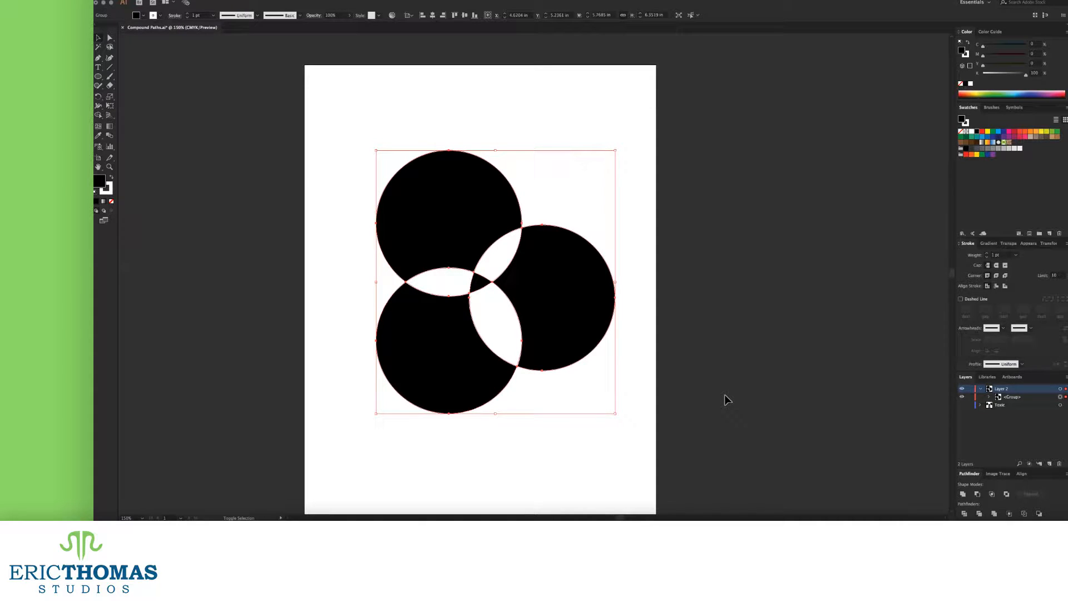
key(shift+x)
key(ctrl+z)
key(ctrl+z)
key(ctrl+z)
Step: Try Exclude on the three circles with the right-hand circle overlapping the others more deeply, and undo the exclusion and the move
click(582, 429)
drag(575, 308, 519, 303)
drag(585, 431, 428, 204)
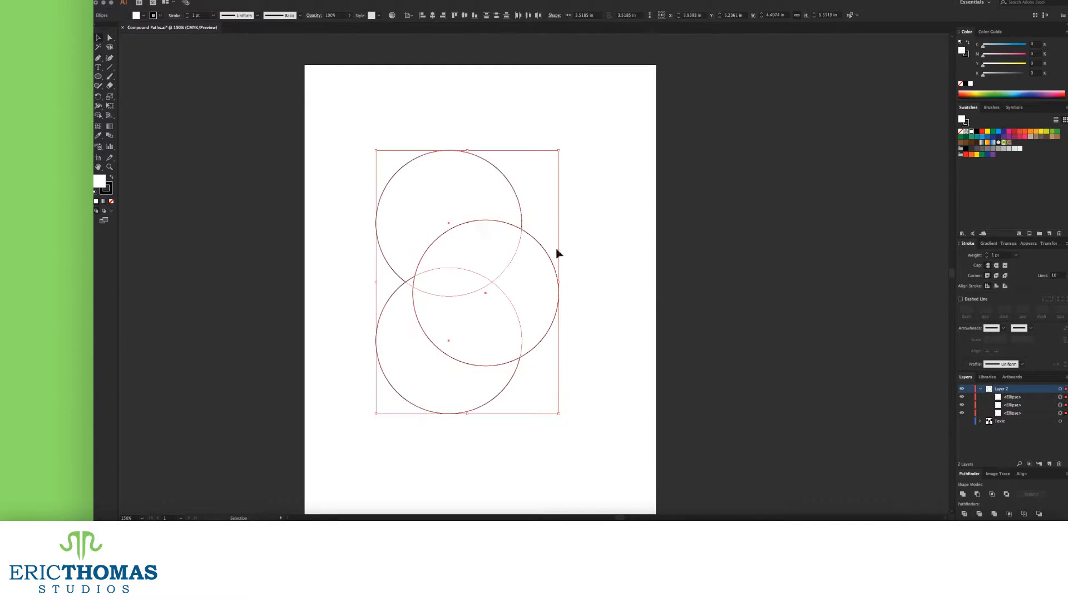
click(1007, 495)
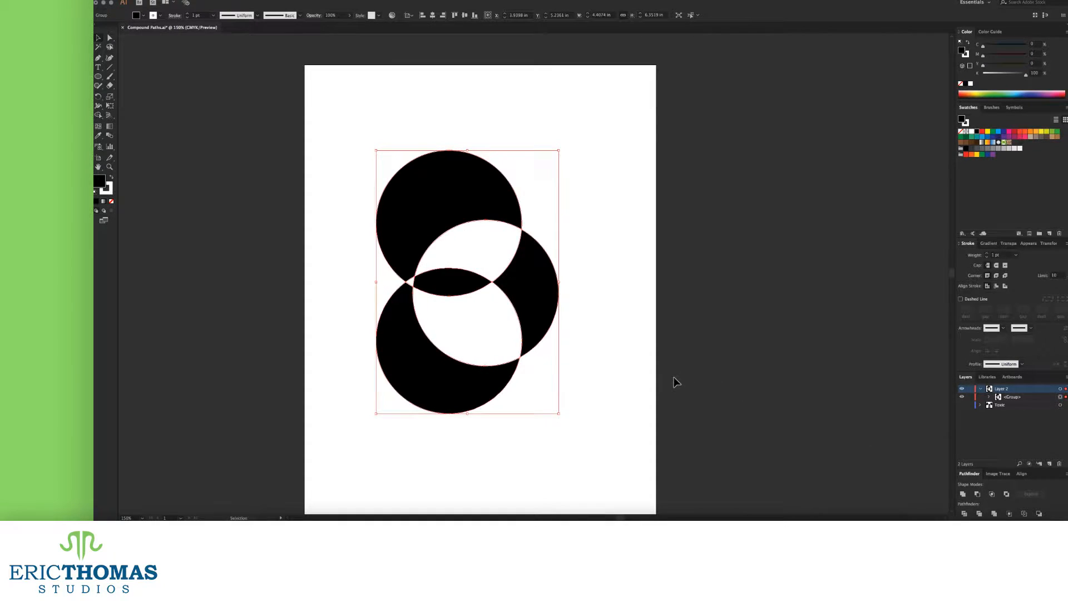
key(super+z)
key(super+z)
Step: Draw a horizontal line across the right-hand circle and split the circle along it with Pathfinder's Divide
click(641, 364)
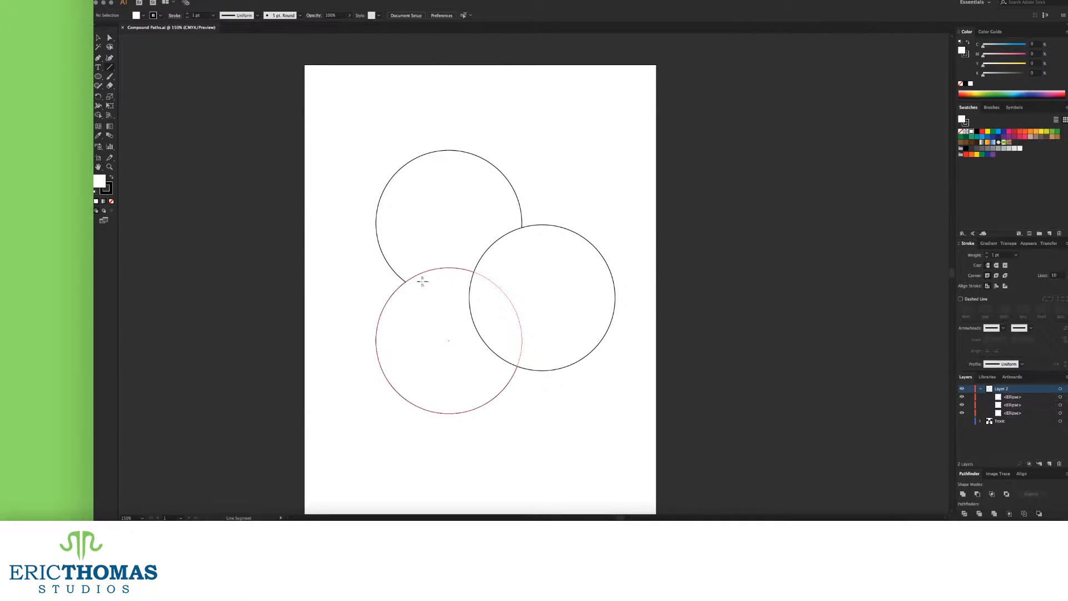
drag(415, 282, 648, 288)
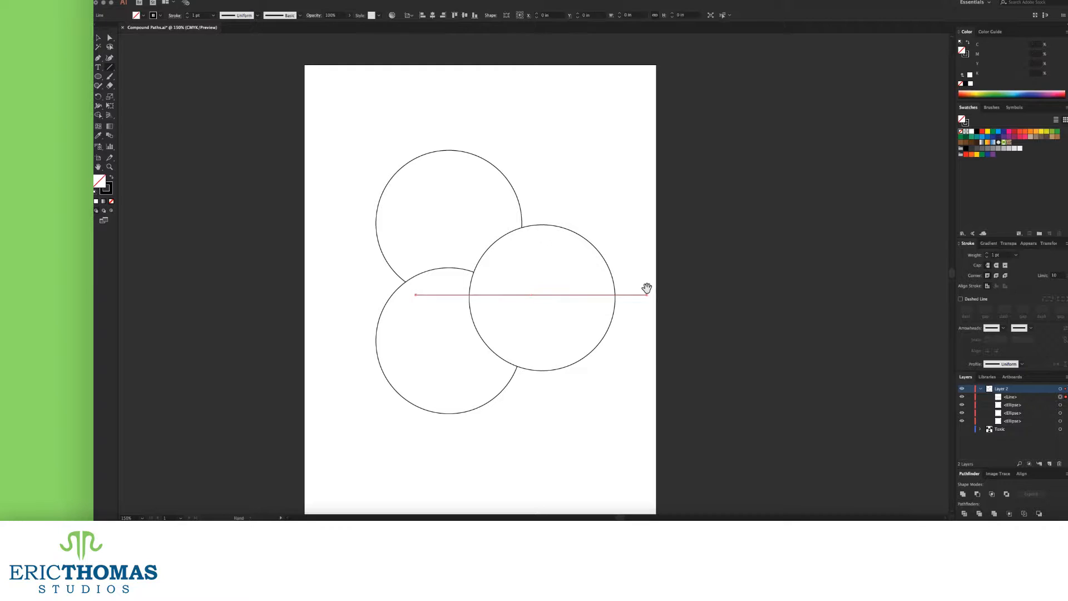
key(v)
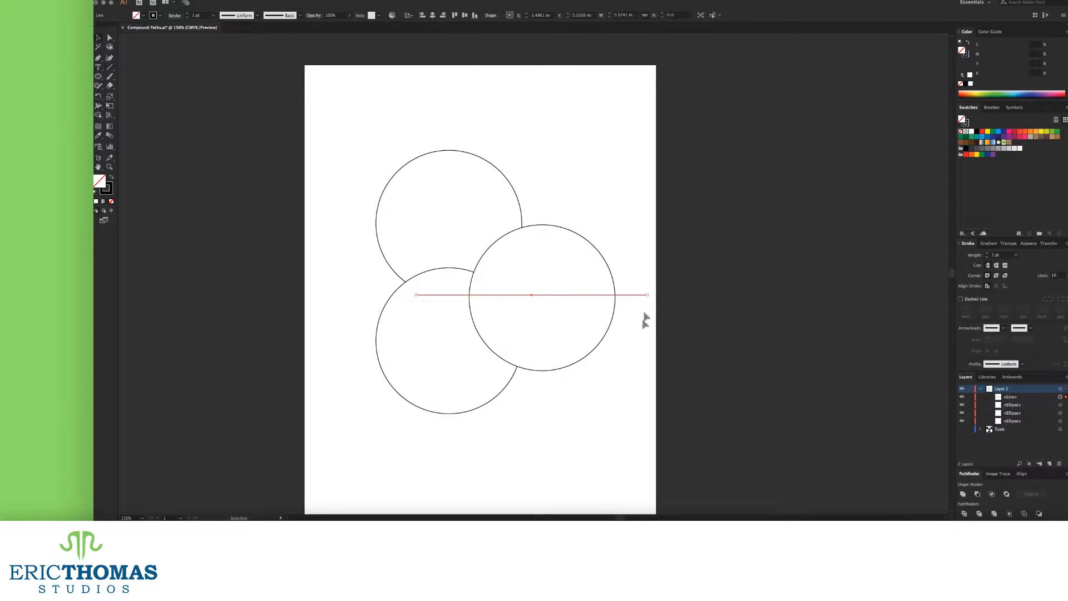
shift+click(590, 332)
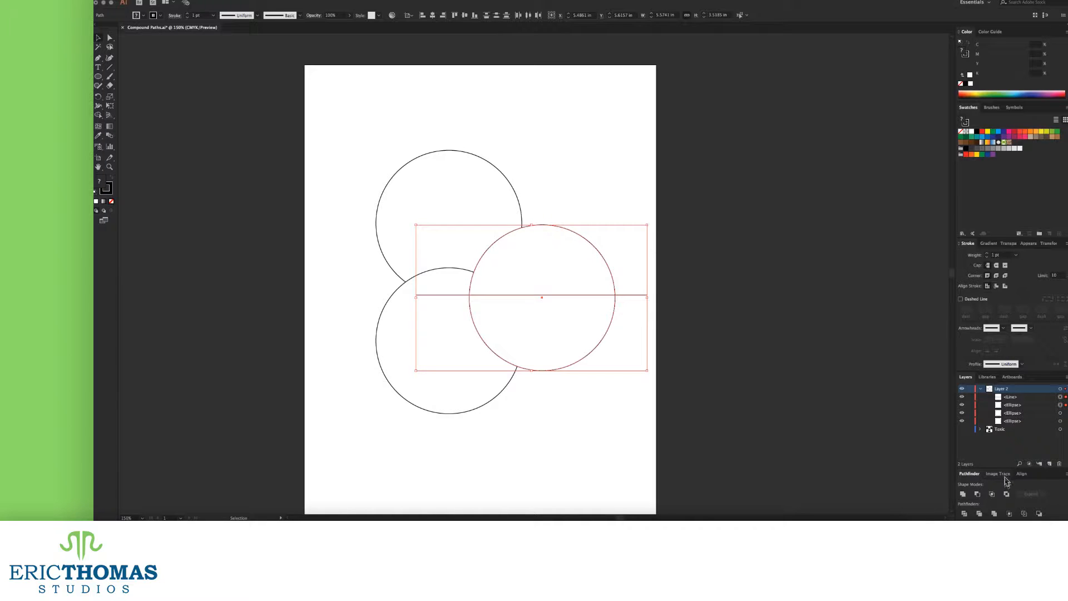
click(965, 514)
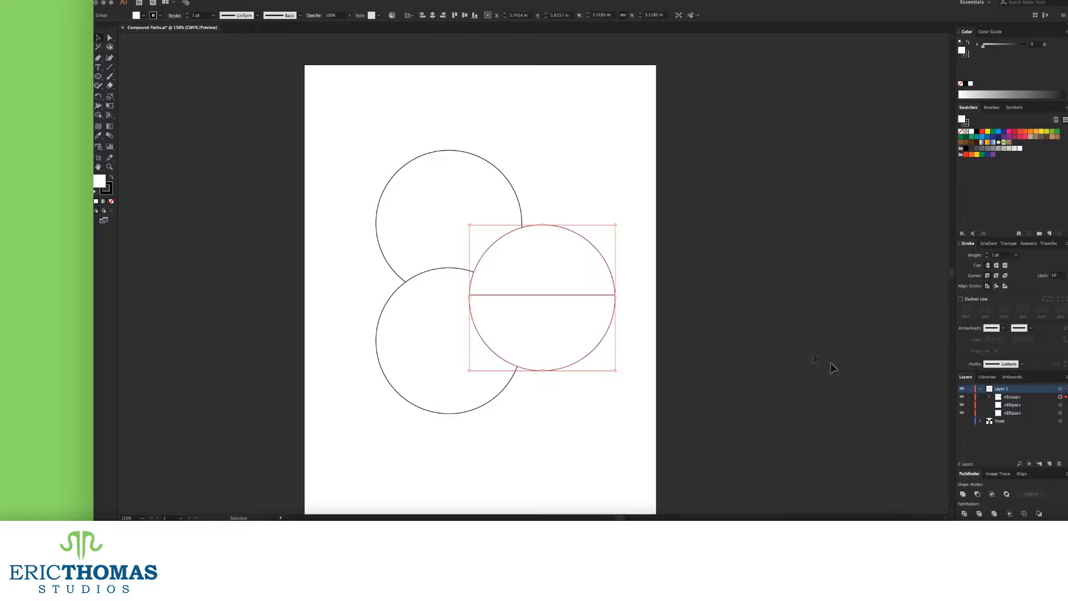
Step: Ungroup the divided circle, pull its two halves away from each other, and undo the changes
key(super)
key(super+shift+g)
click(590, 234)
drag(598, 245, 506, 130)
drag(548, 334, 465, 412)
key(super+z)
key(v)
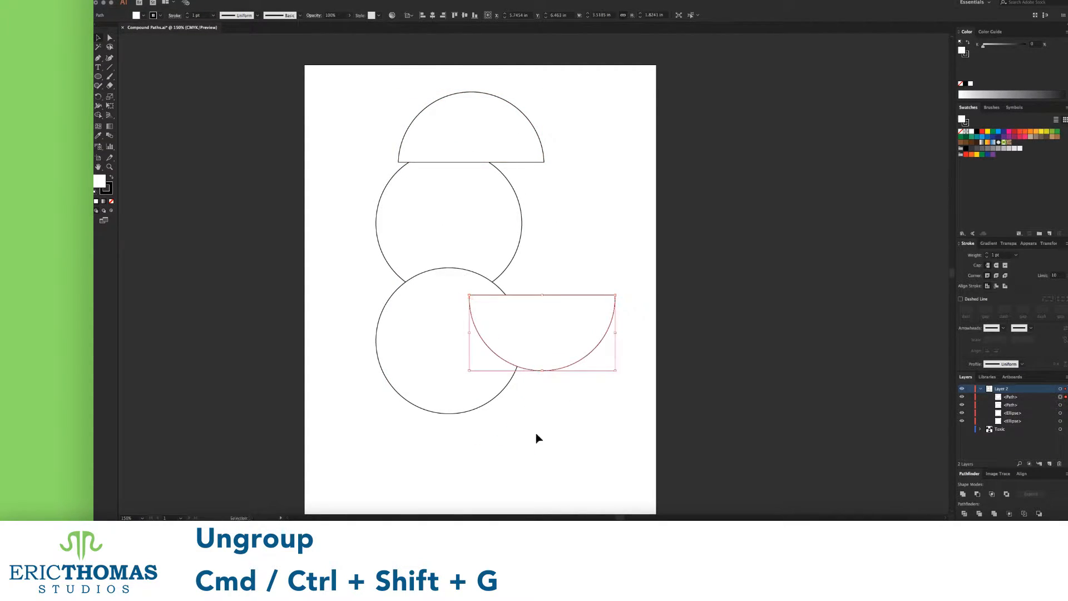
key(super+z)
key(super+z)
key(super+z)
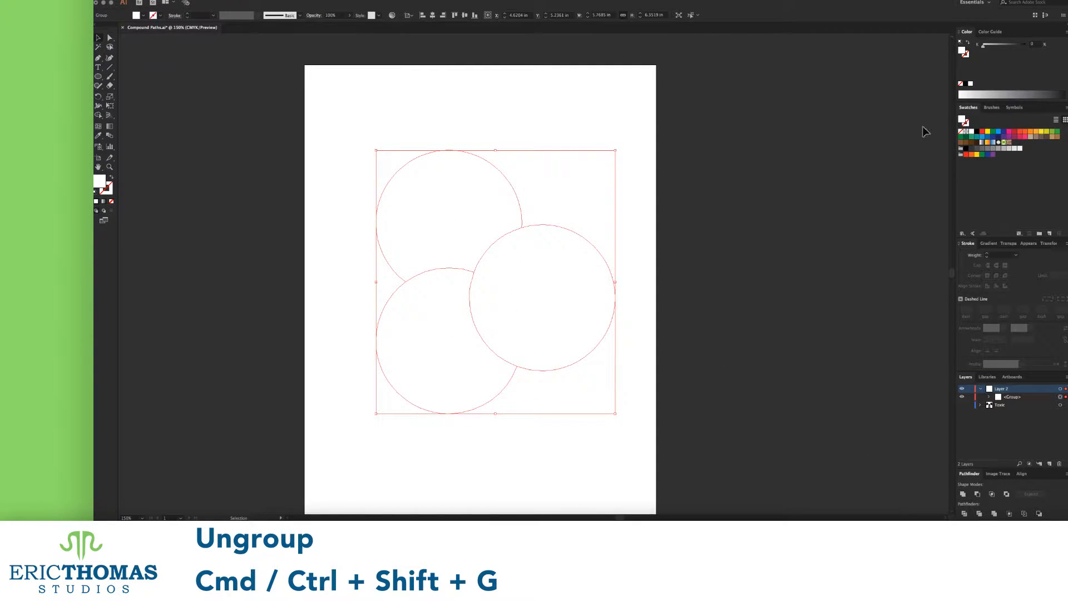
Step: Fill the group of trimmed circles with black and ungroup it
click(966, 84)
drag(549, 323, 681, 286)
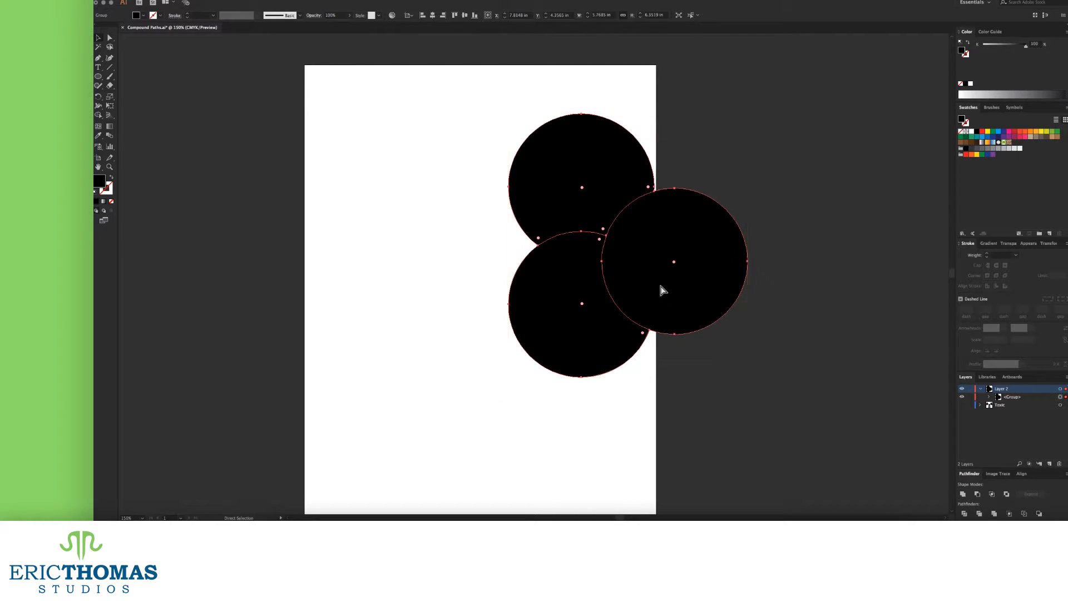
key(super+z)
key(super+shift+g)
Step: Pull the trimmed circle pieces away from each other
click(642, 381)
drag(538, 286, 624, 281)
drag(463, 210, 463, 132)
drag(466, 306, 421, 346)
drag(621, 302, 578, 282)
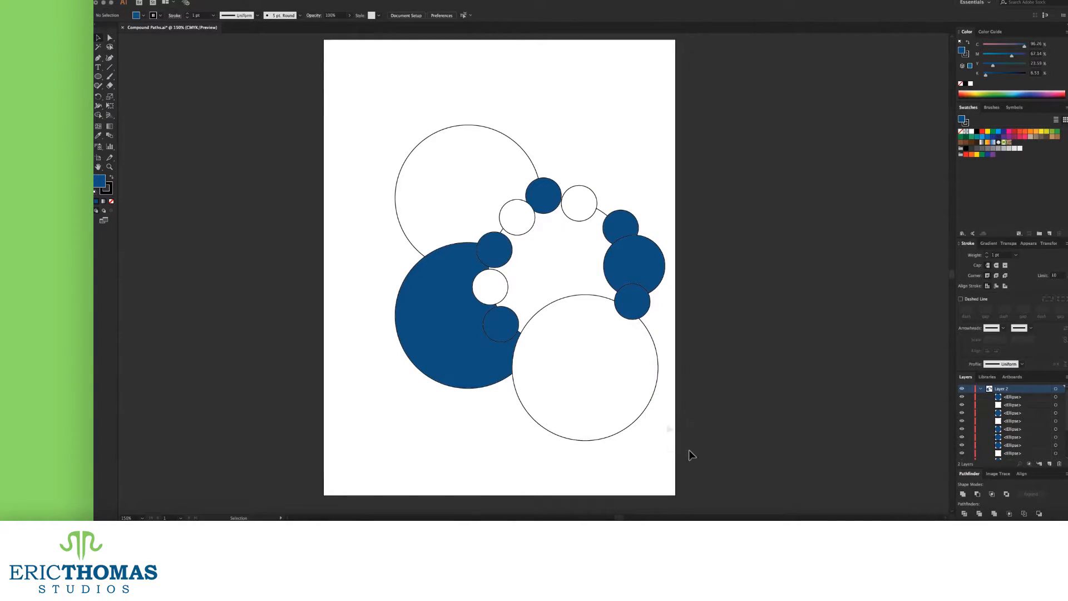
Step: Combine all the blue and white circles with Pathfinder's Merge and ungroup the result
drag(689, 450, 403, 98)
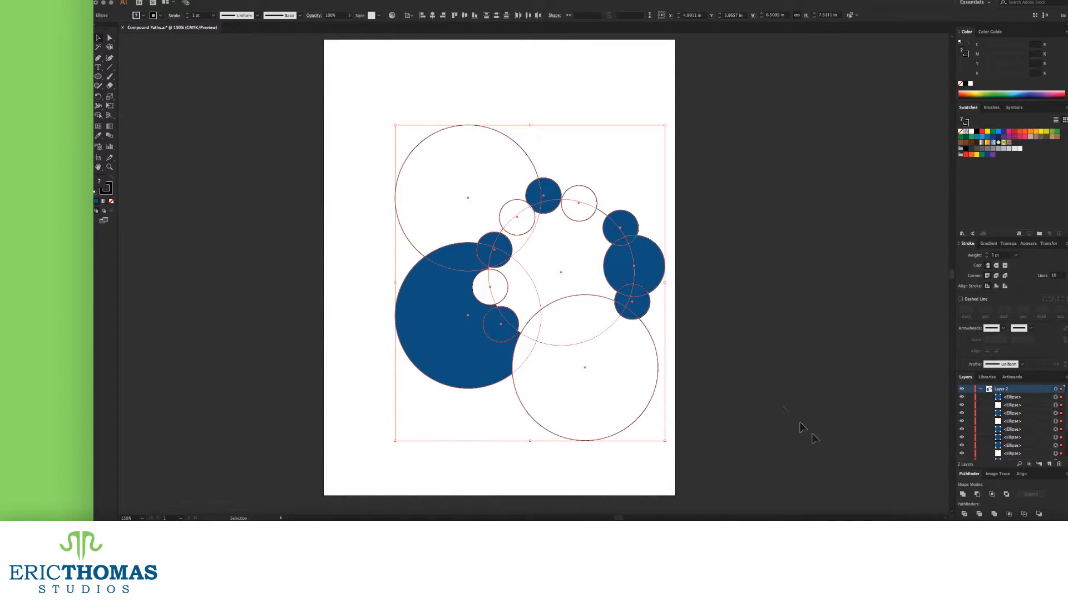
click(994, 514)
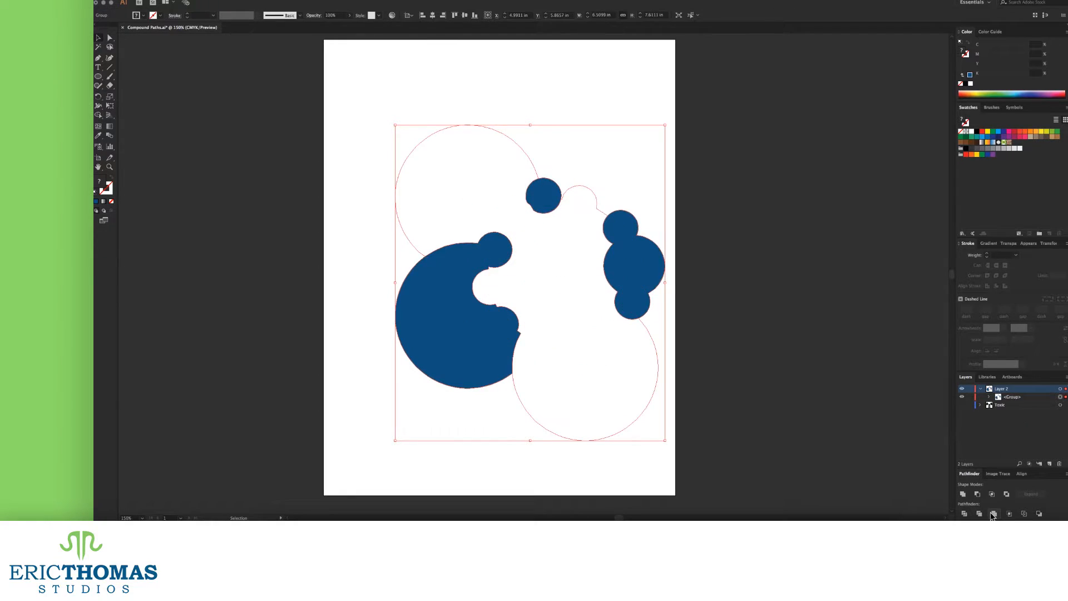
key(super+shift+g)
Step: Pull the two large blue pieces outward and move the white merged shape off the artboard
click(689, 321)
drag(652, 259, 713, 240)
drag(459, 286, 412, 331)
click(552, 269)
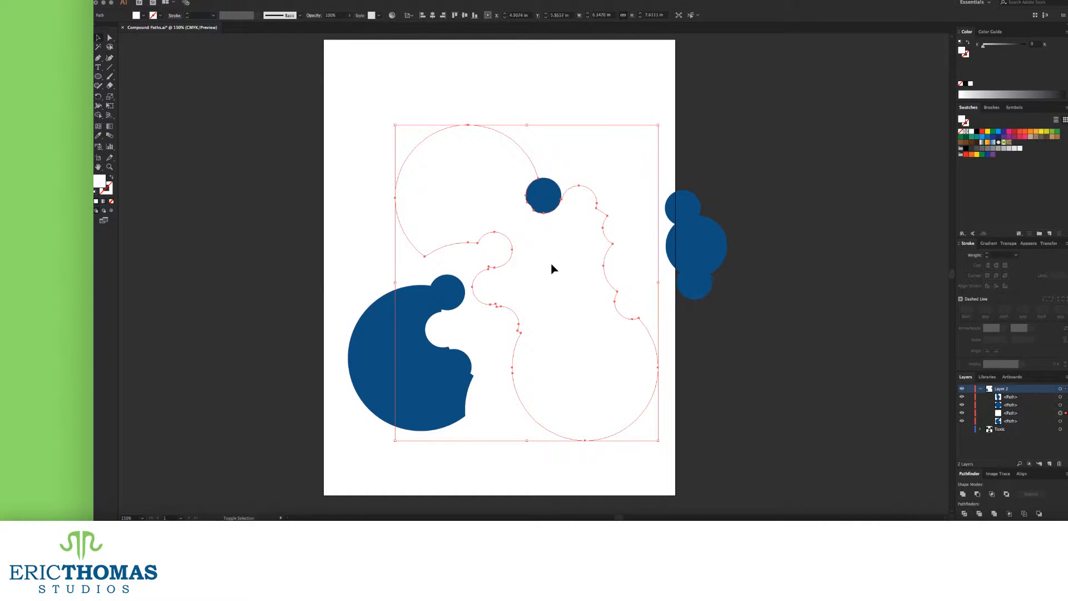
click(974, 84)
drag(542, 288, 850, 280)
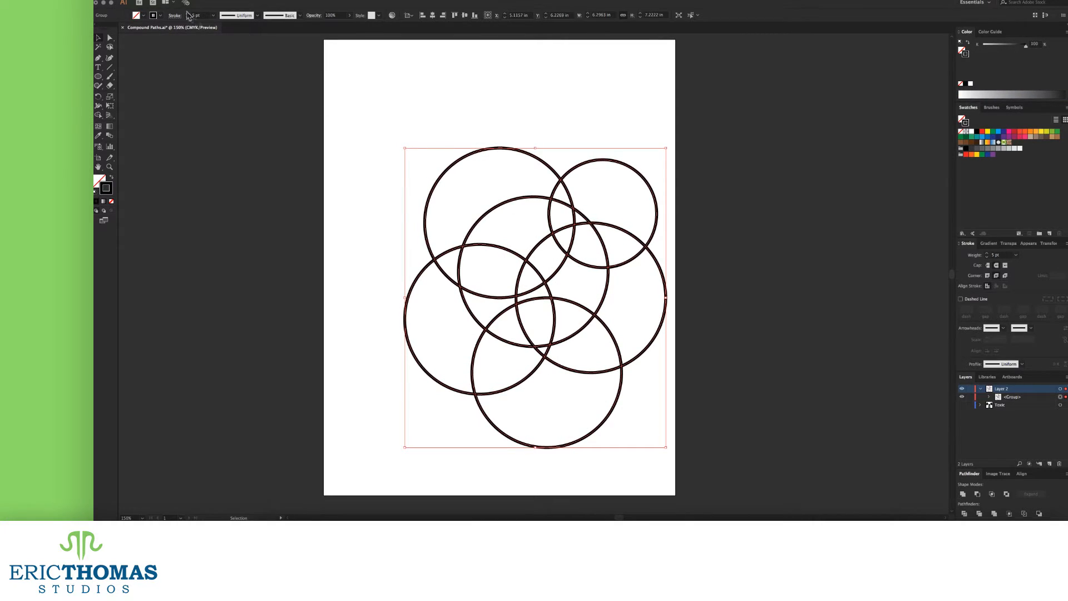
Step: Ungroup the outlined circles and pull the individual path segments away from each other
key(super+shift+g)
drag(447, 170, 420, 100)
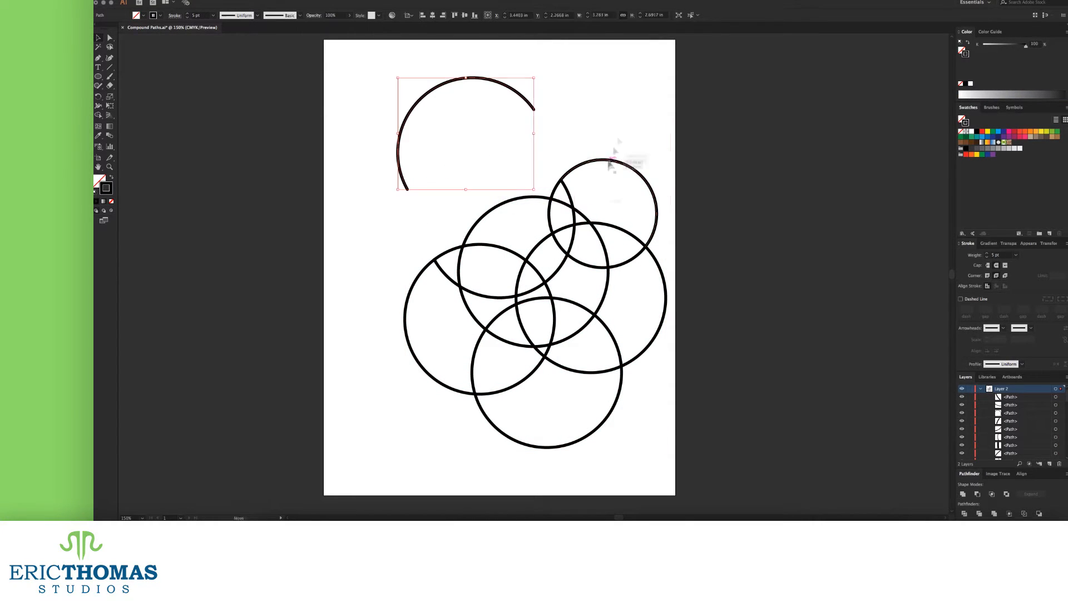
drag(609, 160, 622, 122)
drag(504, 203, 486, 146)
drag(448, 252, 436, 207)
drag(418, 276, 352, 303)
drag(547, 447, 566, 473)
drag(639, 356, 680, 357)
drag(515, 386, 518, 395)
drag(474, 359, 438, 354)
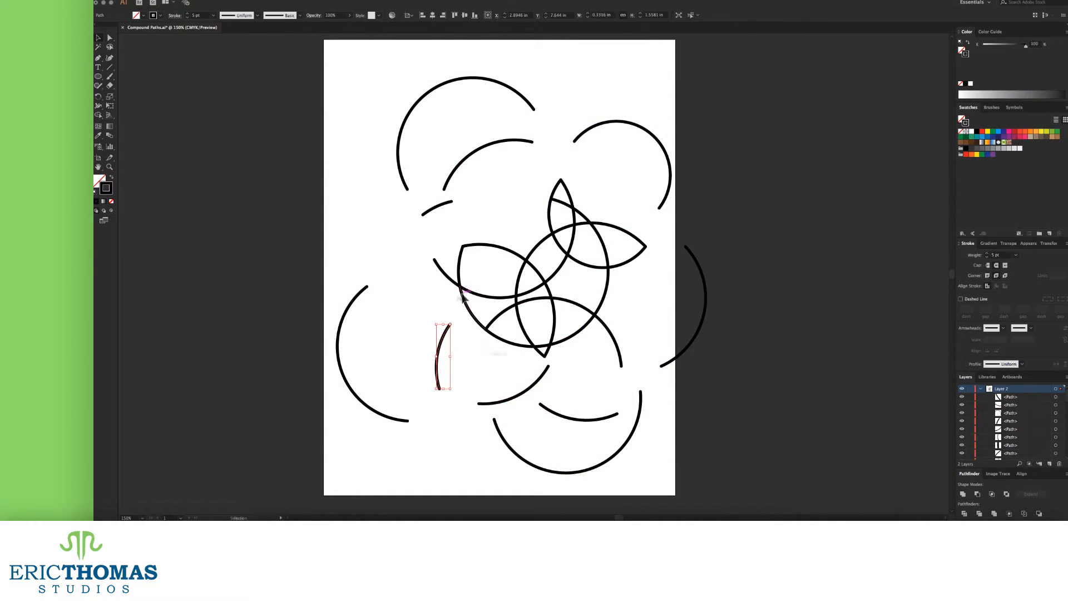
drag(466, 301, 401, 315)
drag(446, 275, 417, 278)
drag(495, 246, 497, 204)
drag(569, 192, 600, 186)
drag(620, 229, 648, 211)
drag(632, 258, 649, 281)
drag(578, 333, 580, 361)
drag(543, 346, 506, 363)
drag(509, 343, 456, 440)
drag(549, 290, 624, 243)
drag(603, 245, 608, 236)
drag(606, 291, 606, 309)
drag(588, 236, 589, 237)
drag(549, 216, 541, 215)
drag(584, 216, 585, 191)
drag(582, 224, 628, 167)
drag(563, 204, 572, 164)
drag(575, 217, 516, 232)
drag(539, 245, 510, 253)
drag(527, 305, 550, 361)
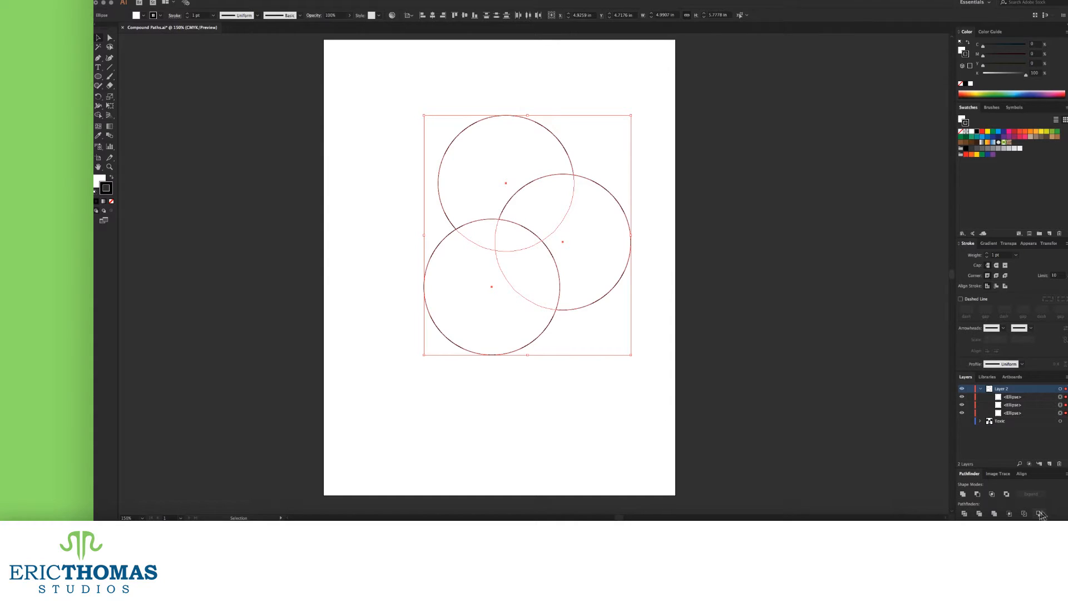
Step: Try Pathfinder's Minus Back on the three circles in different stacking orders, undoing each subtraction
click(1040, 513)
key(ctrl+z)
click(595, 304)
key(a)
key(v)
drag(422, 159, 517, 267)
click(1040, 514)
key(ctrl+z)
click(543, 332)
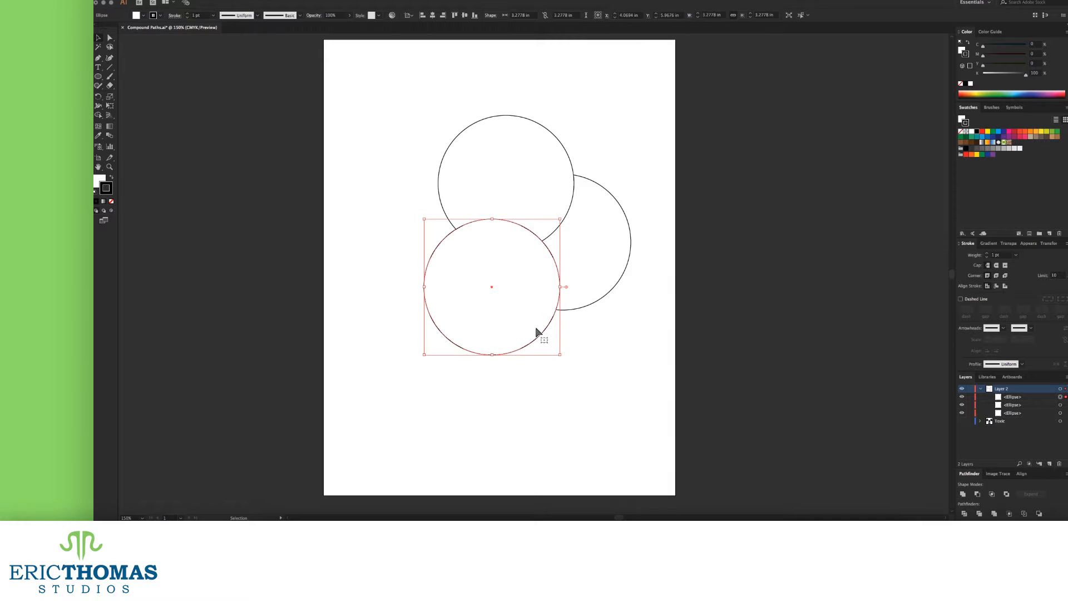
drag(601, 336, 463, 161)
click(1039, 513)
key(ctrl+z)
Step: Send the lower and upper circles behind the right-hand one, try Minus Back on all three, and undo the subtraction
click(592, 343)
click(526, 322)
shift+click(483, 170)
key(ctrl+shift+[)
shift+click(590, 233)
click(1040, 513)
key(ctrl+z)
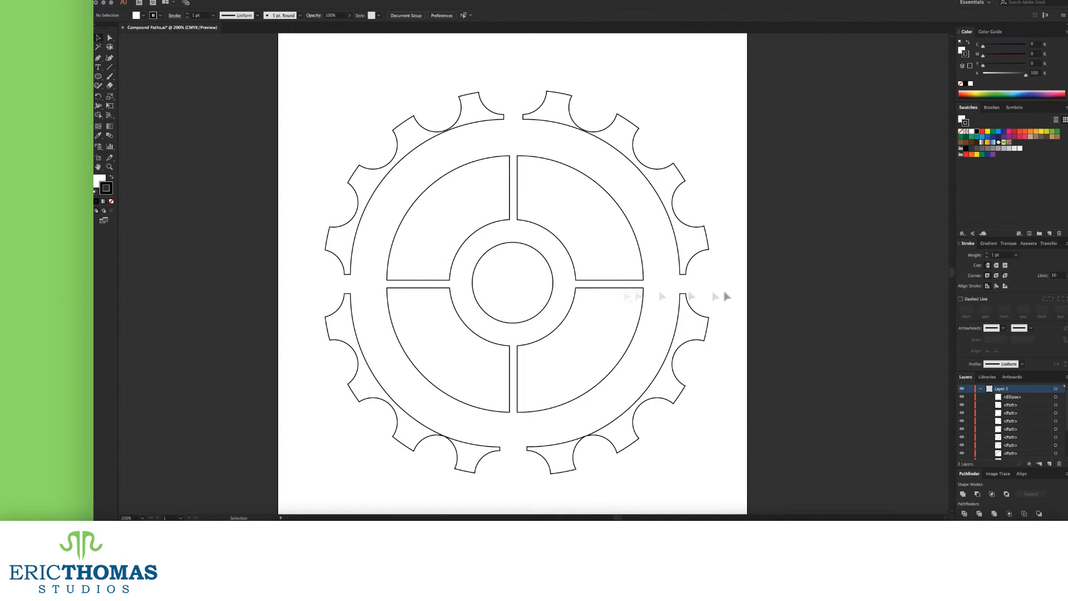
Step: Draw four small rectangles across the gear's ring, one at each gap between its quarter sections
mouse_move(513, 138)
mouse_down()
mouse_move(661, 288)
mouse_move(643, 294)
mouse_up()
drag(350, 275, 386, 293)
drag(501, 447, 527, 412)
key(v)
click(676, 418)
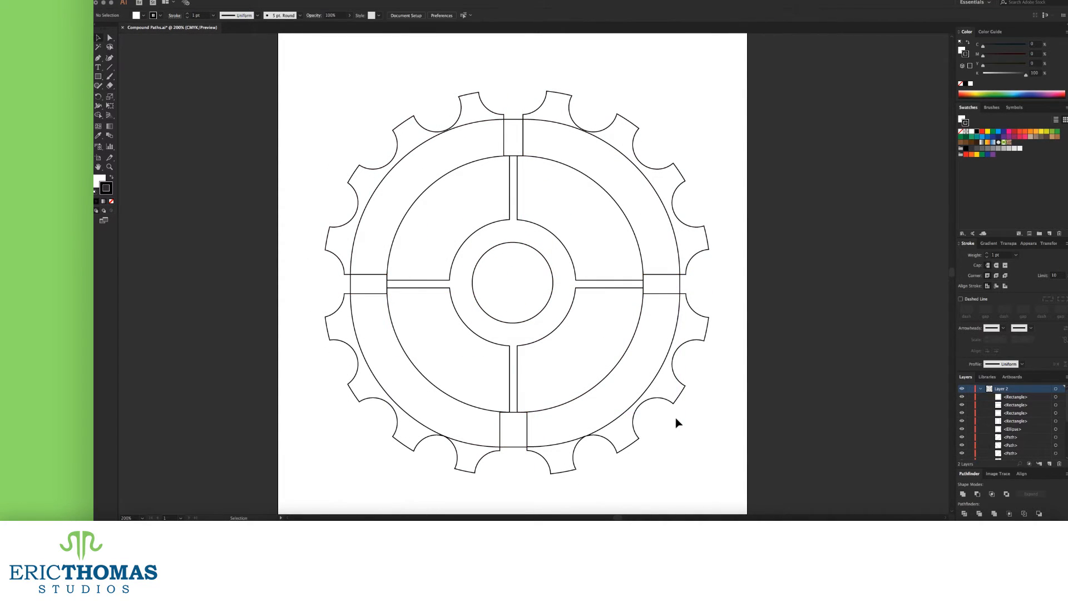
Step: Fill the gear's centre circle and four rectangles with black, and its four quarter sections with gray and no stroke
shift+click(512, 264)
key(shift+x)
shift+click(408, 437)
shift+click(368, 181)
shift+click(445, 234)
shift+click(446, 334)
click(982, 148)
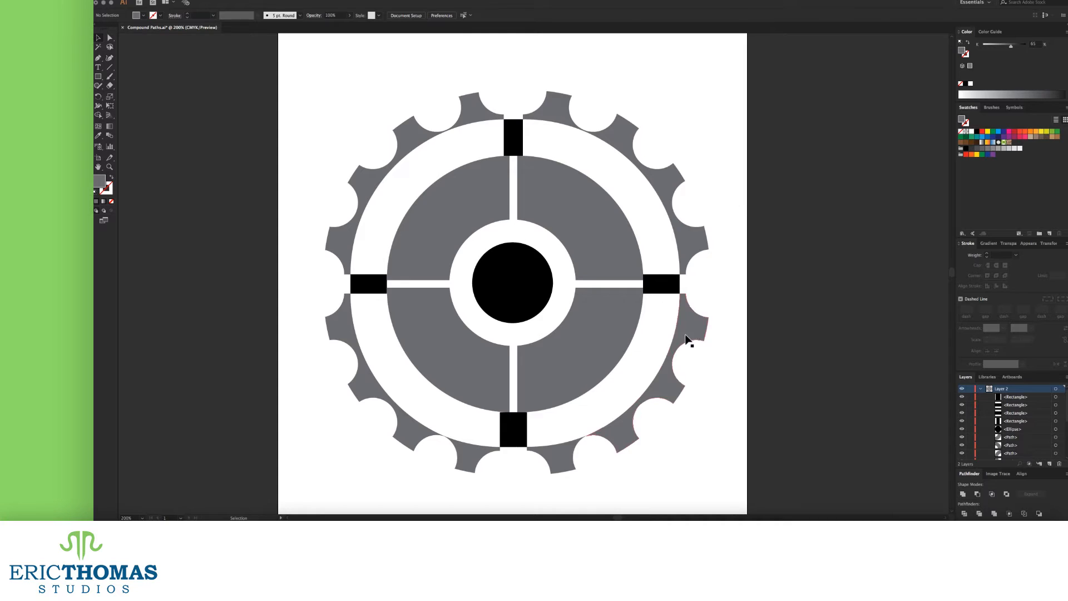
Step: Nudge the gear's lower-right quarter section outward, to the right and down
scroll(692, 341, down, 1)
shift+click(540, 432)
shift+click(516, 276)
key(Right)
key(Right)
key(Right)
key(Right)
key(Right)
key(Down)
key(Down)
key(Down)
key(Down)
key(Down)
key(Down)
key(Down)
key(Down)
Step: Nudge the gear's upper-left quarter section outward, to the left and up
click(397, 120)
key(shift+Left)
key(shift+Left)
key(shift+Up)
key(shift+Up)
Step: Nudge the gear's upper-right quarter section to the left and down
click(565, 90)
key(shift+Left)
key(shift+Left)
key(shift+Down)
key(shift+Down)
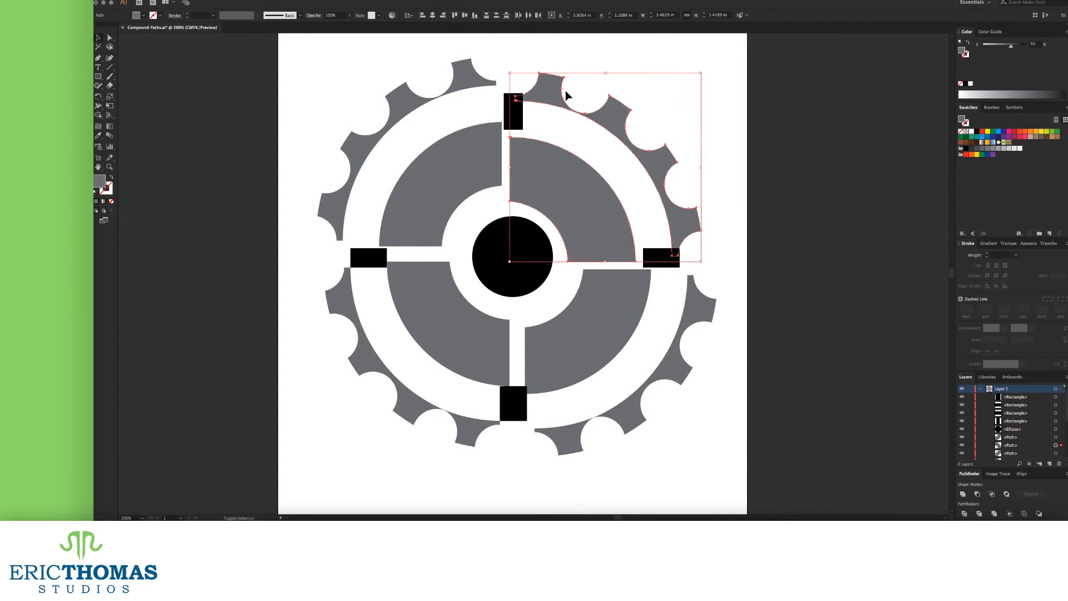
Step: Nudge the gear's lower-left quarter section to the right and up, and rotate the whole gear clockwise
click(460, 423)
key(shift+Right)
key(shift+Right)
key(shift+Up)
key(shift+Up)
key(super+a)
drag(720, 55, 778, 225)
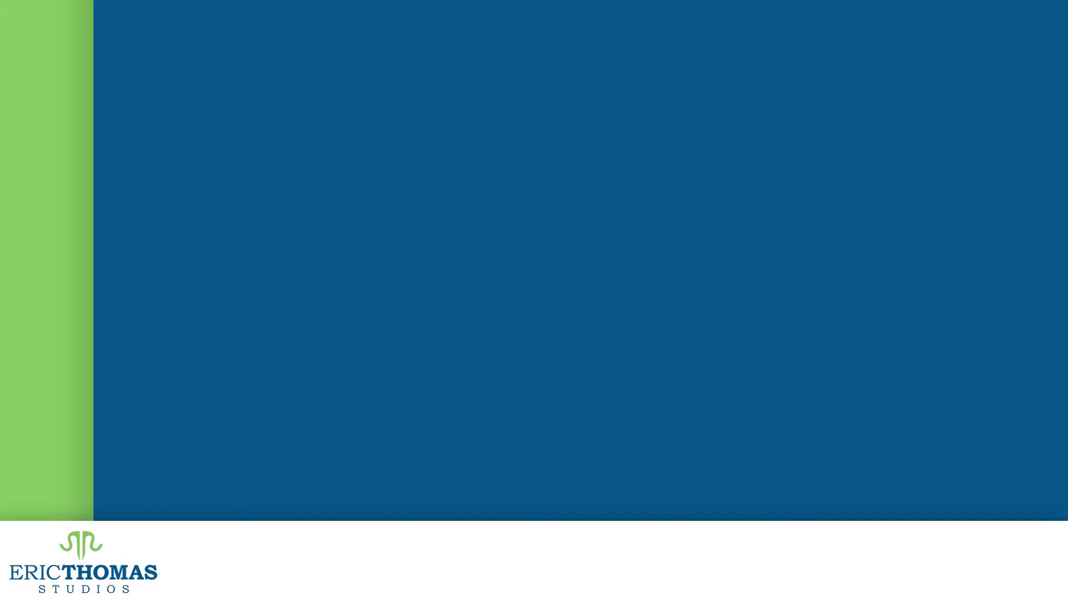